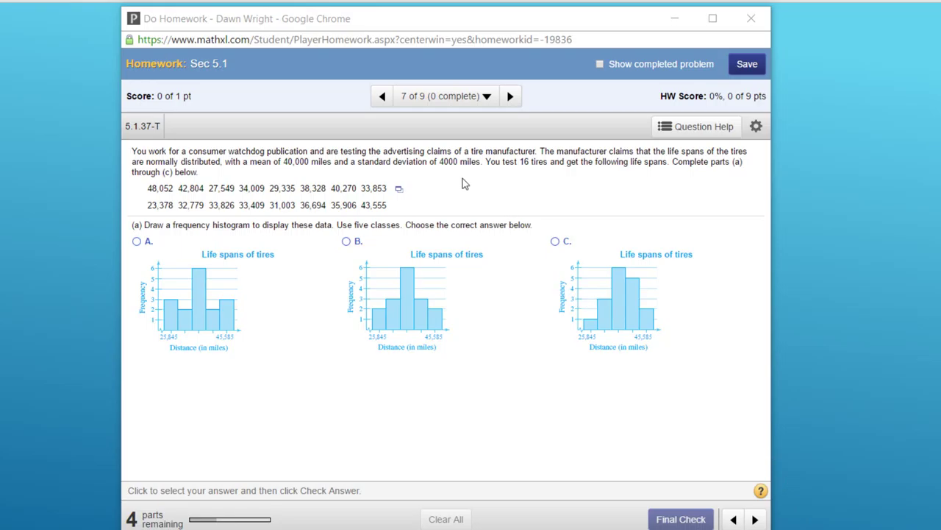
# Open the 16 tire life-span values from MathXL in Excel and select column A.
pyautogui.click(398, 191)
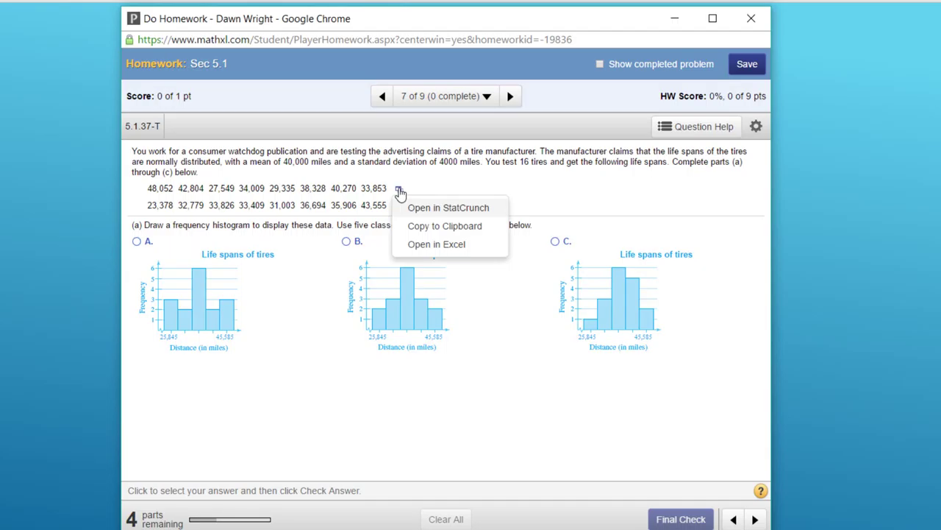
pyautogui.click(437, 244)
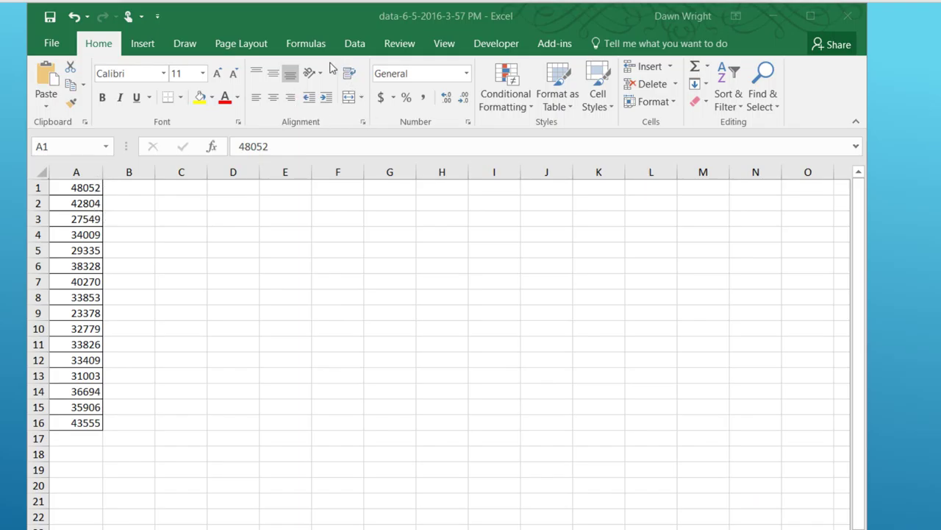
pyautogui.click(77, 173)
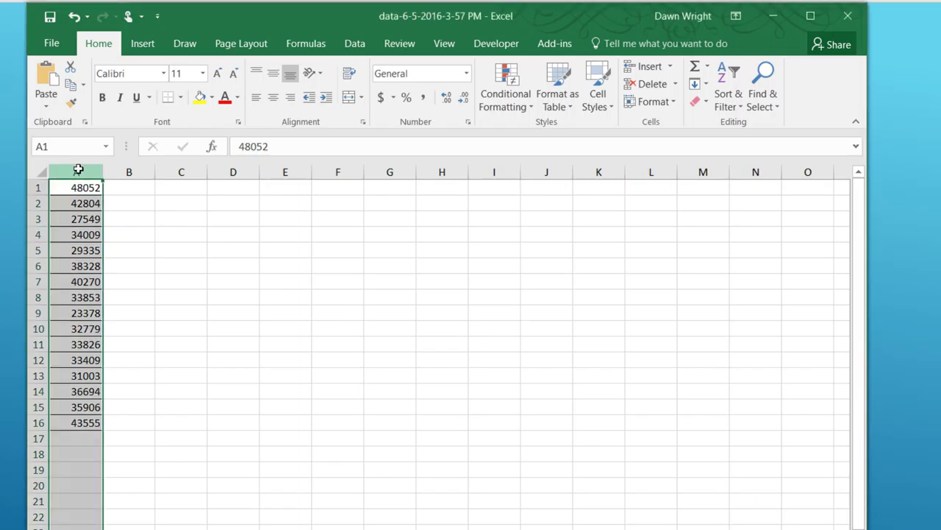
# Sort column A ascending so values run from 23378 to 48052.
pyautogui.click(350, 44)
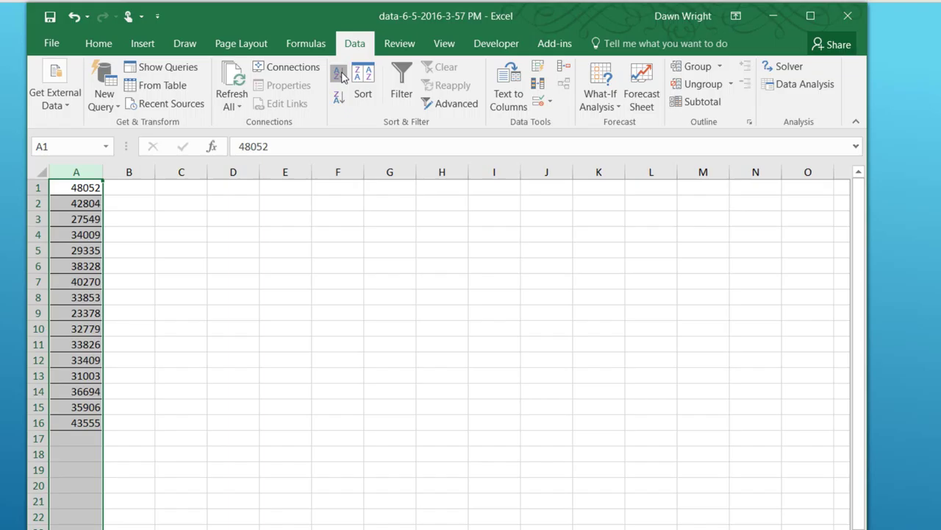
pyautogui.click(340, 74)
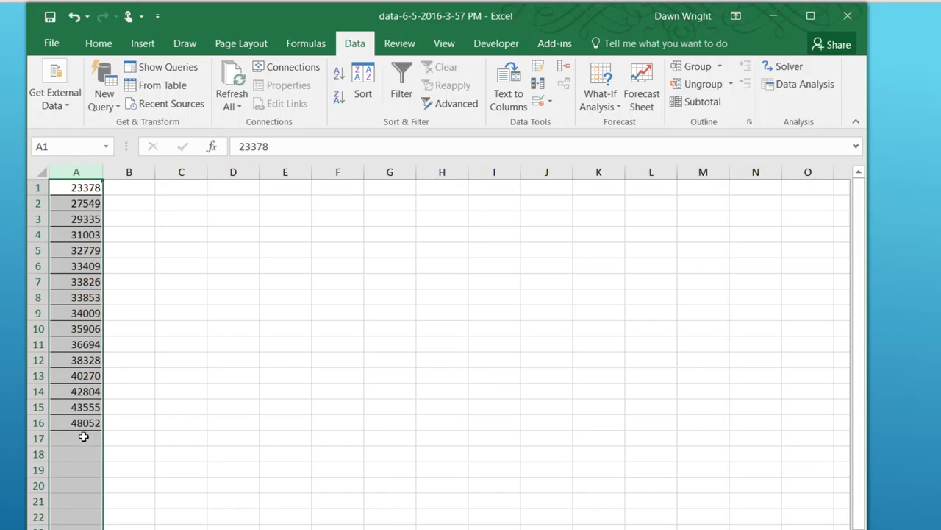
# Label B1 'Range' and compute 24674 in C1 with =A16-A1.
pyautogui.click(144, 190)
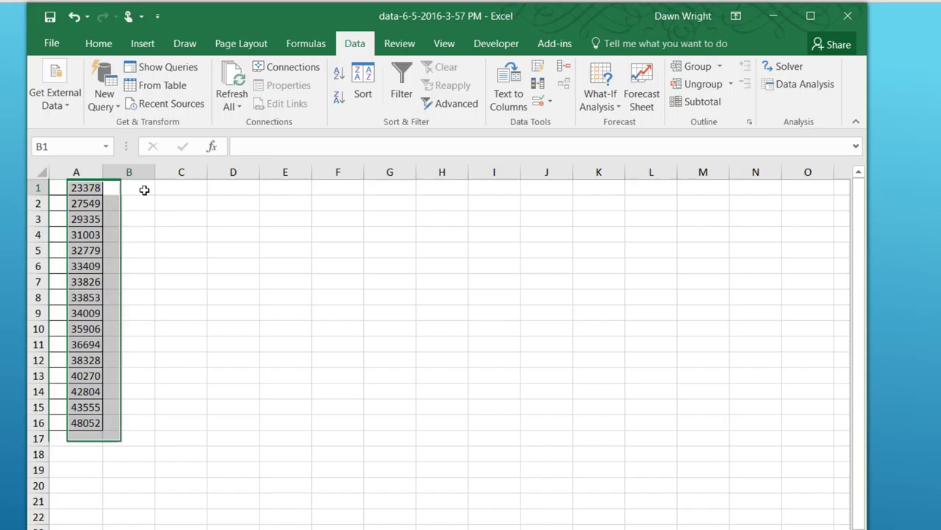
pyautogui.write('R')
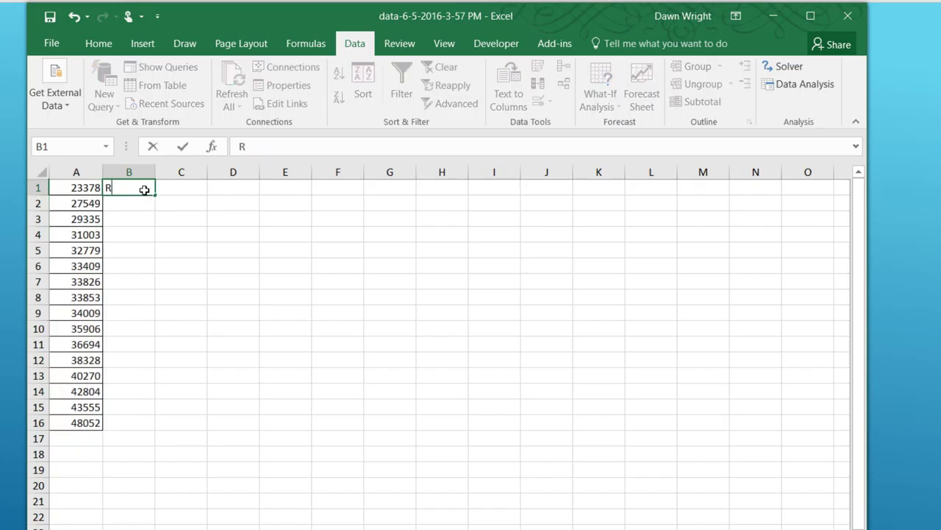
pyautogui.write('ange')
pyautogui.click(176, 190)
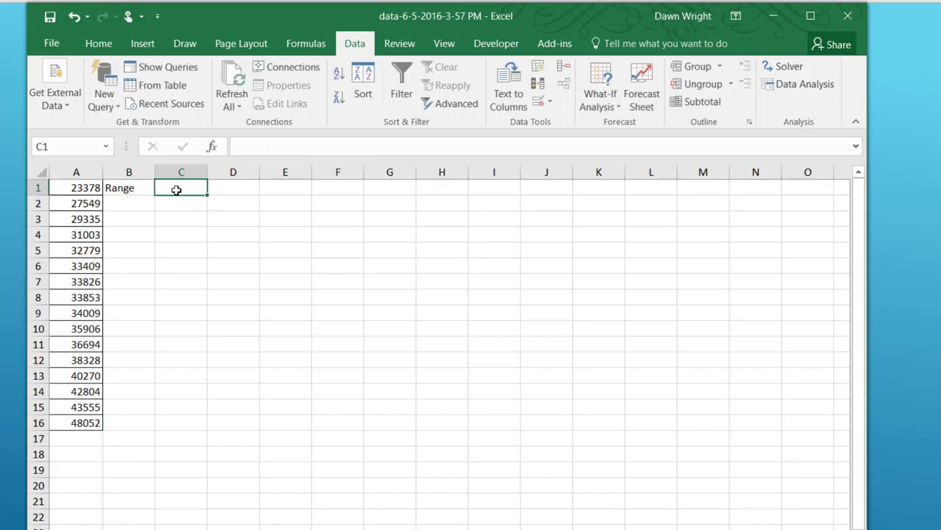
pyautogui.write('=')
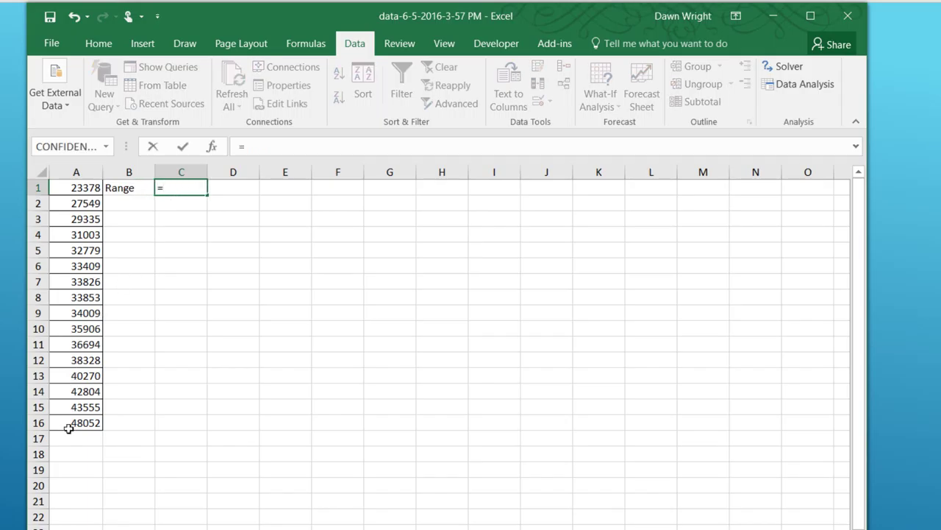
pyautogui.click(78, 428)
pyautogui.write('-')
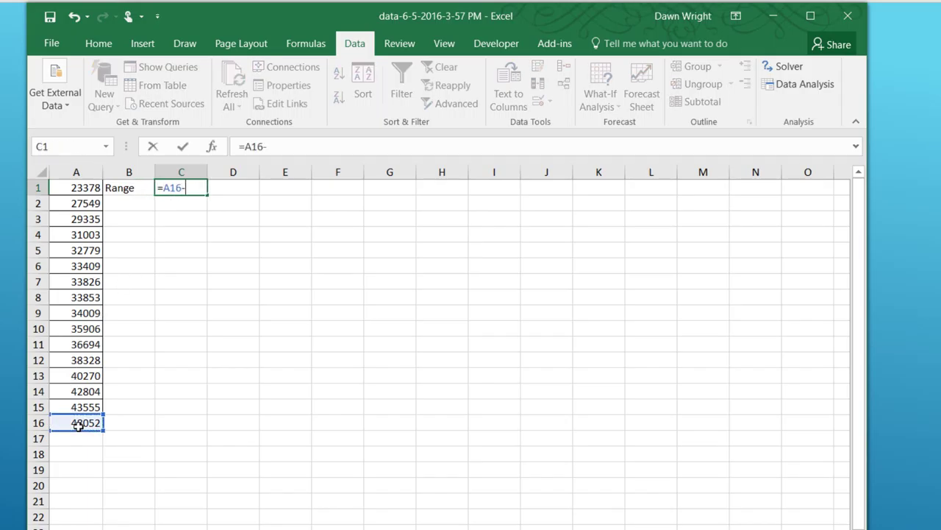
pyautogui.click(89, 190)
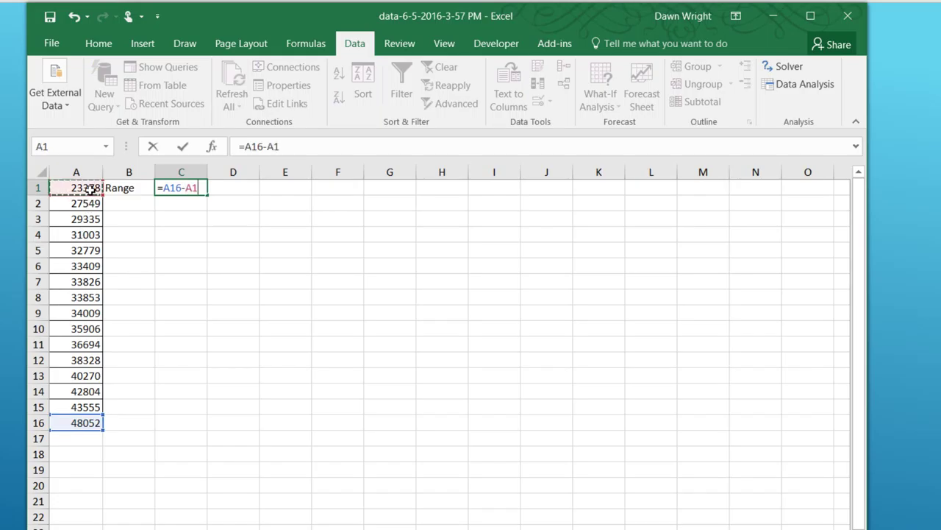
pyautogui.press('Return')
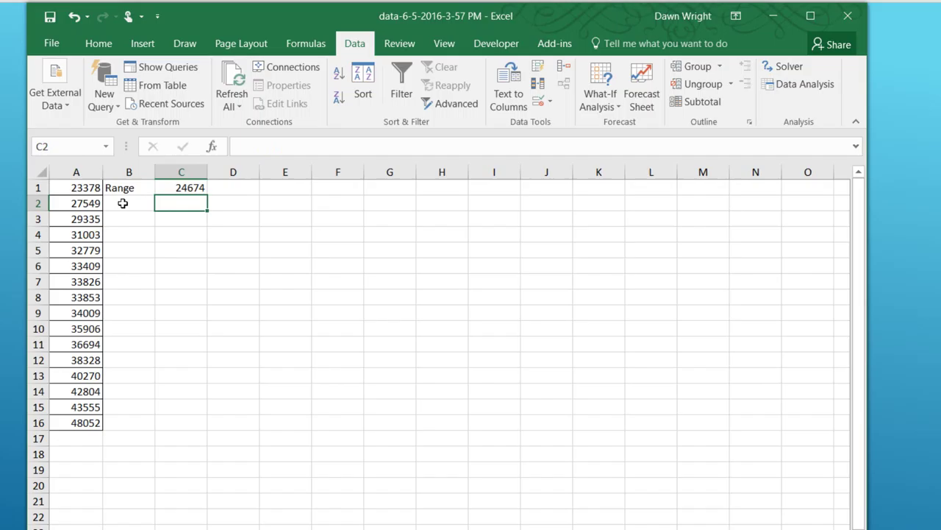
# Label B2 'Bins', check the MathXL problem, and select C2.
pyautogui.click(120, 205)
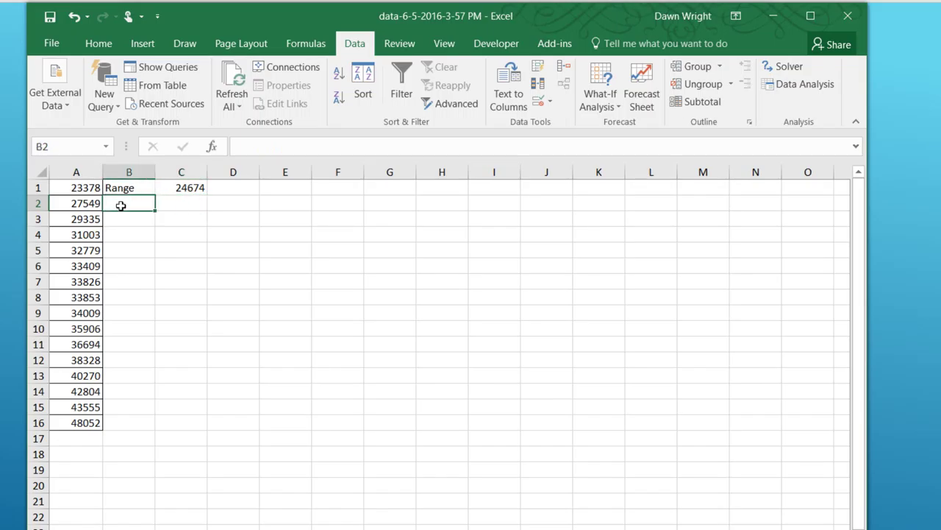
pyautogui.write('Bins')
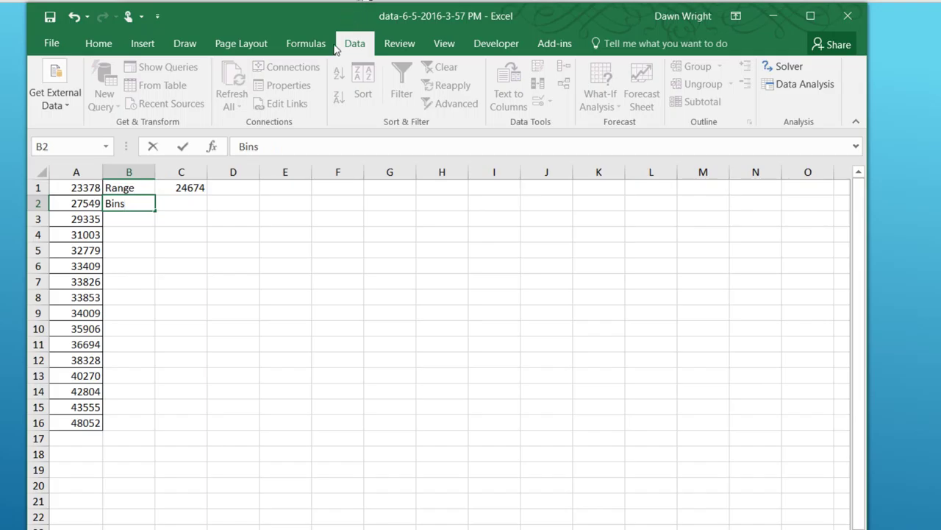
pyautogui.moveTo(343, 20)
pyautogui.mouseDown()
pyautogui.moveTo(329, 252)
pyautogui.moveTo(328, 209)
pyautogui.moveTo(375, 31)
pyautogui.moveTo(359, 28)
pyautogui.mouseUp()
pyautogui.click(211, 217)
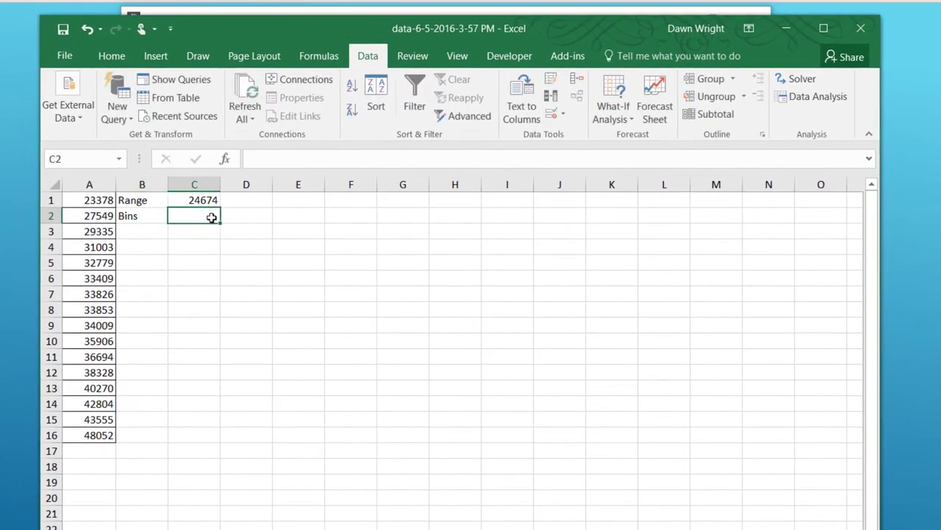
# Enter 5 bins in C2, label B3 'Width', and compute =C1/C2 in C3.
pyautogui.write('5')
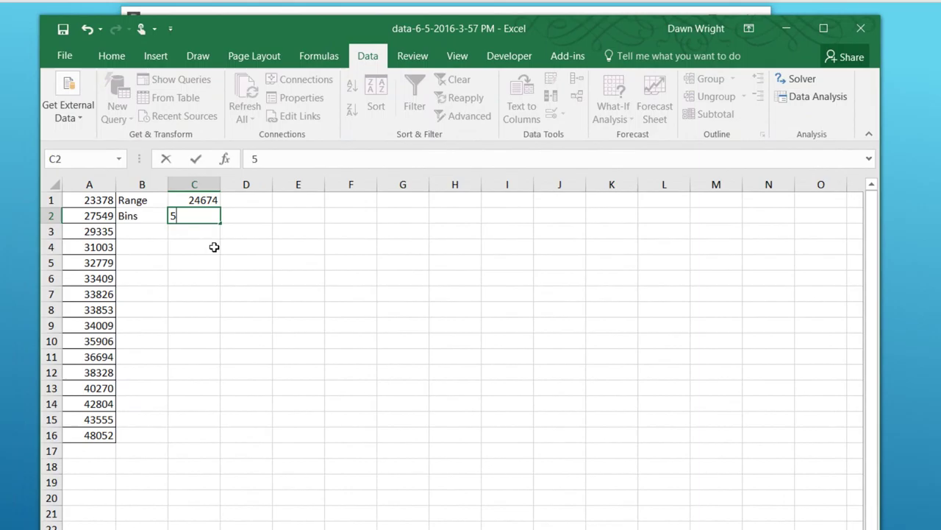
pyautogui.click(135, 230)
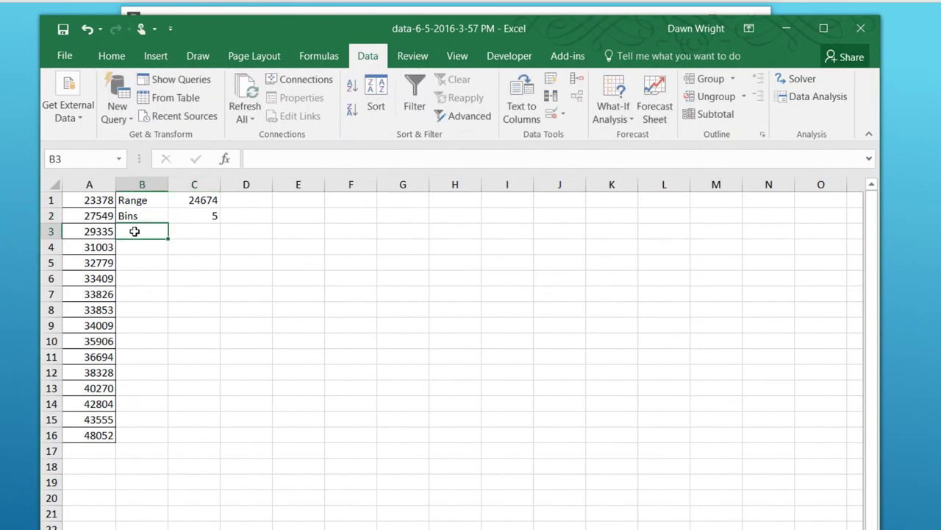
pyautogui.write('Width')
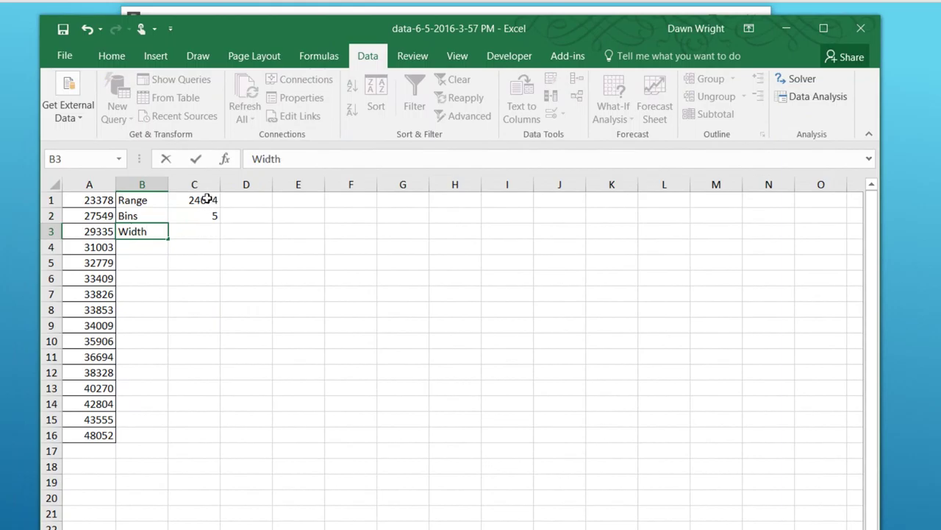
pyautogui.click(203, 200)
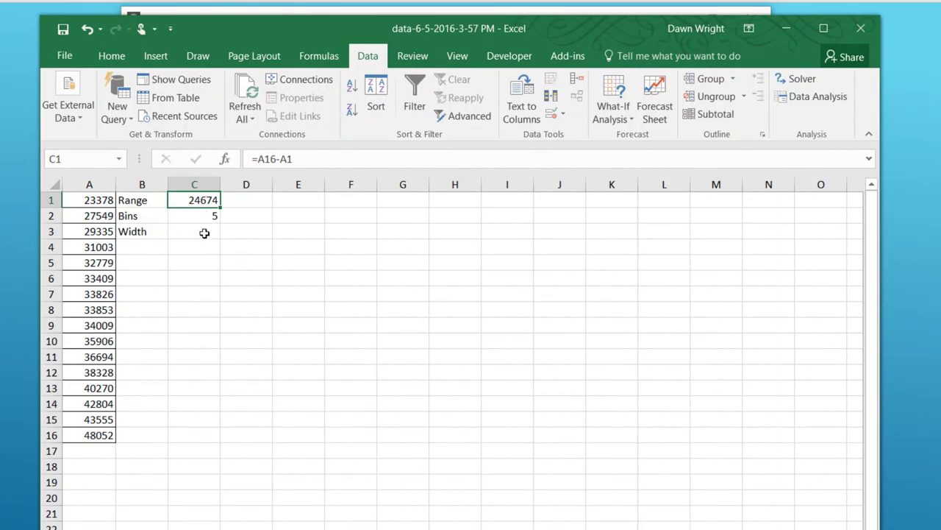
pyautogui.click(204, 230)
pyautogui.write('=')
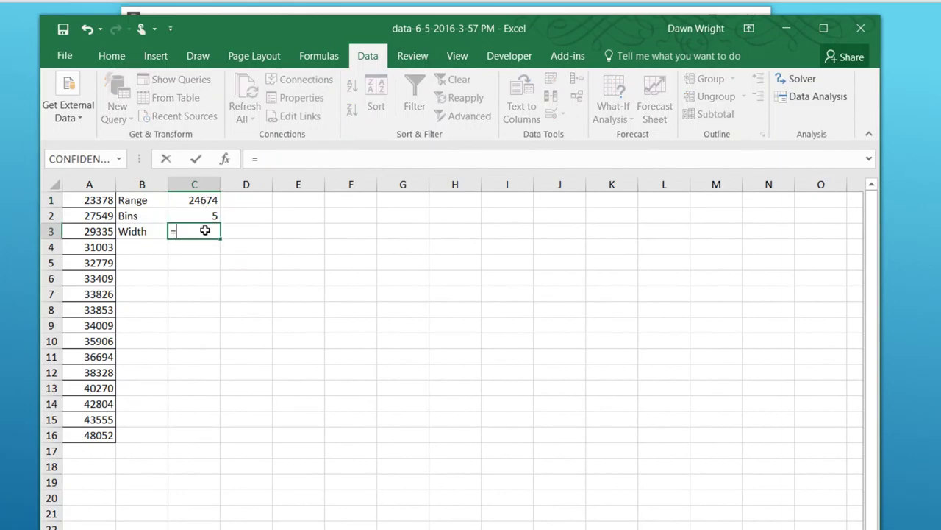
pyautogui.click(205, 200)
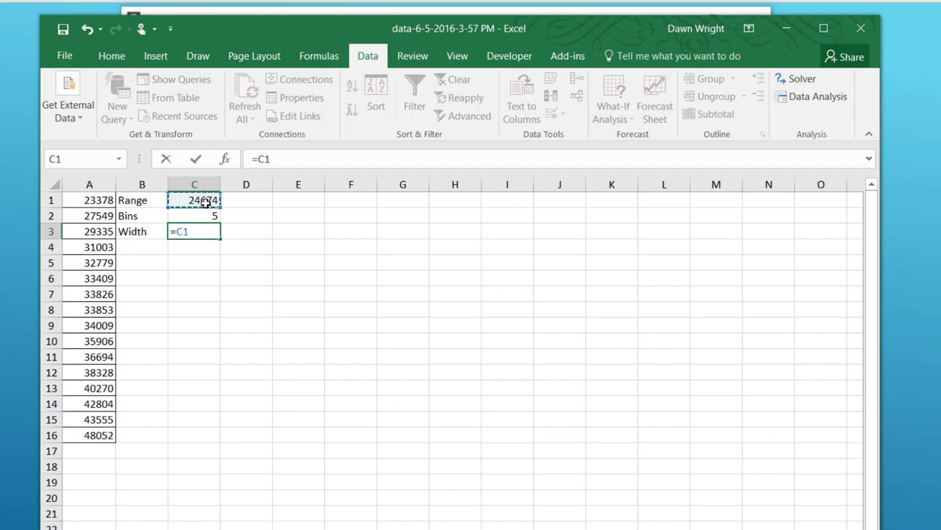
pyautogui.write('/')
pyautogui.click(208, 216)
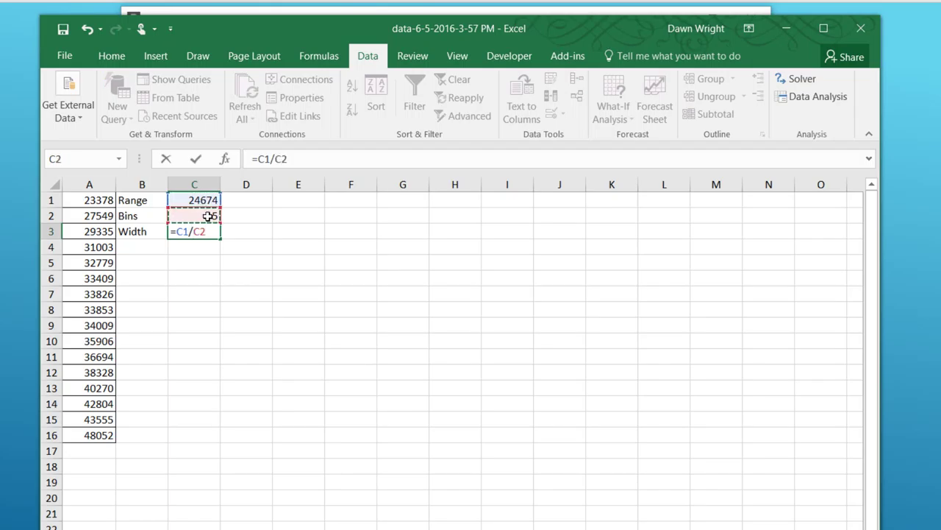
pyautogui.press('Return')
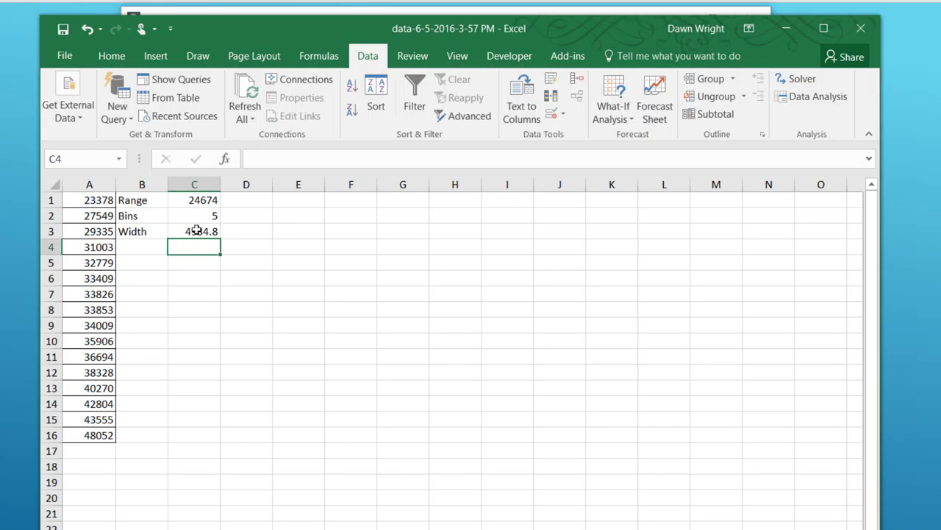
# Change the C3 formula to =ROUND(C1/C2,) so the width shows 4935.
pyautogui.click(196, 230)
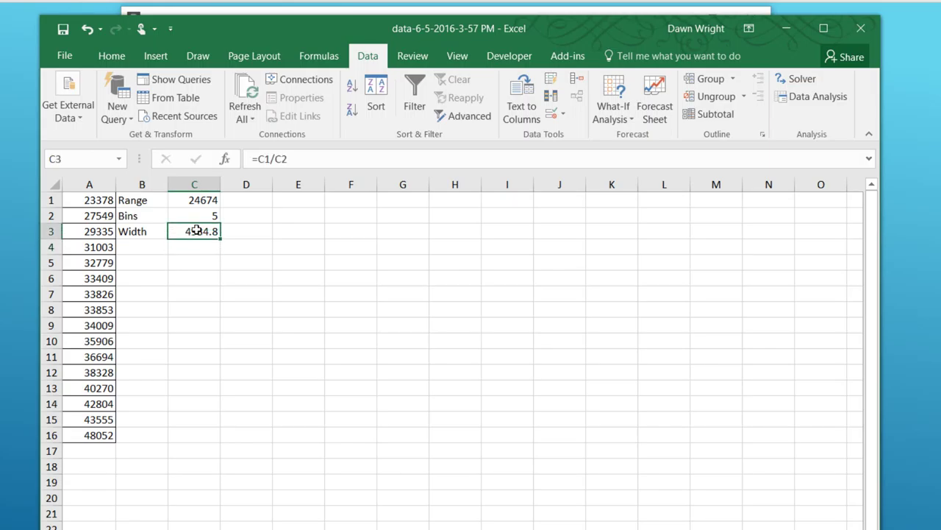
pyautogui.click(259, 158)
pyautogui.write('round(')
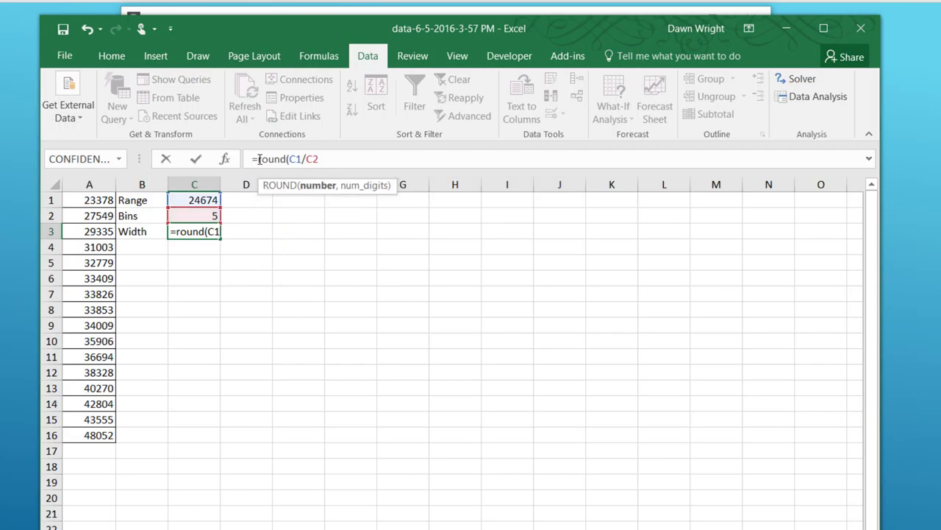
pyautogui.press('Right')
pyautogui.press('Right')
pyautogui.press('Right')
pyautogui.press('Right')
pyautogui.press('Right')
pyautogui.write(',')
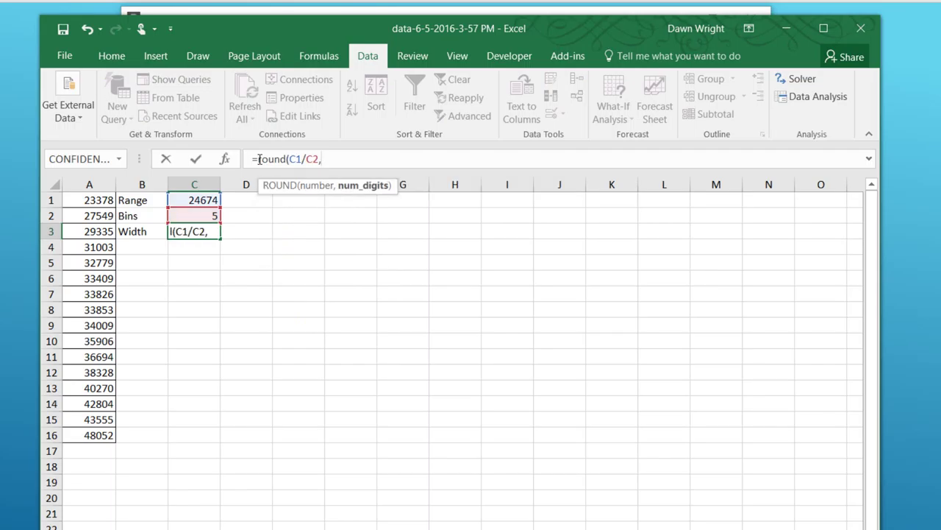
pyautogui.write(')')
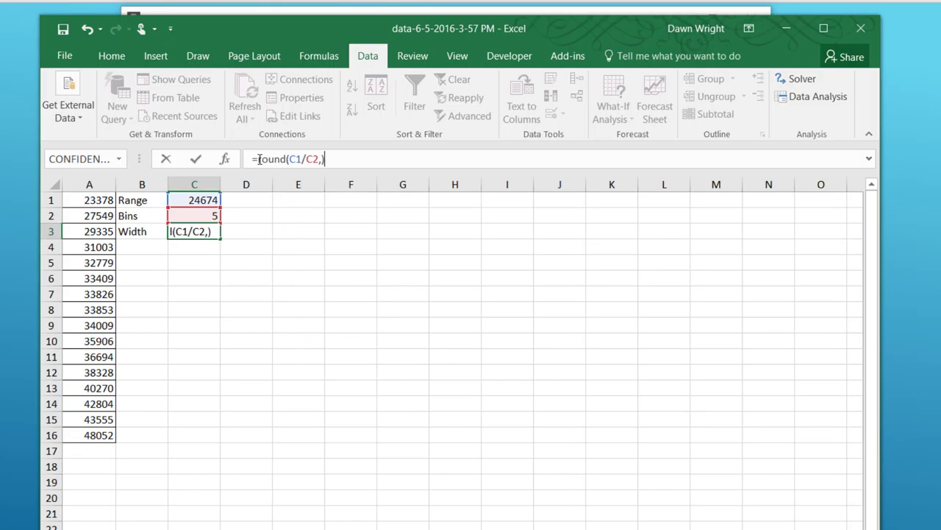
pyautogui.press('Return')
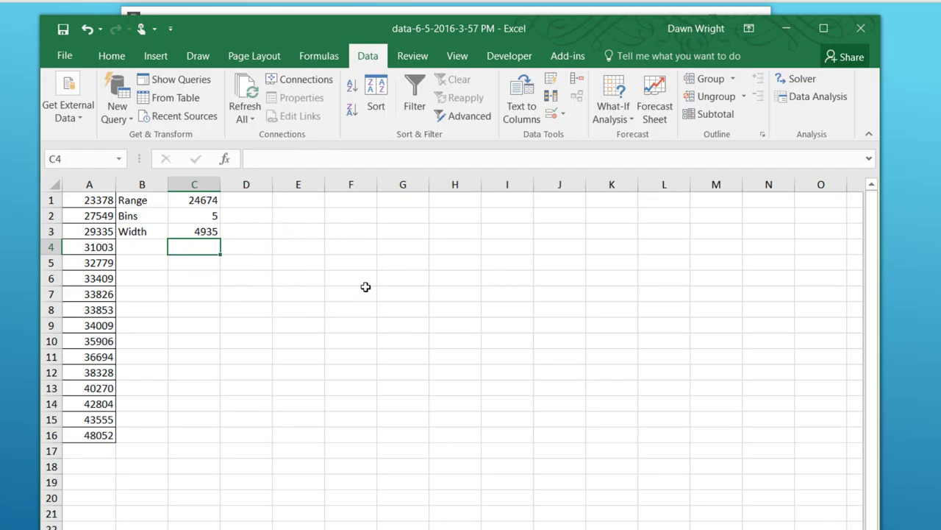
pyautogui.click(143, 250)
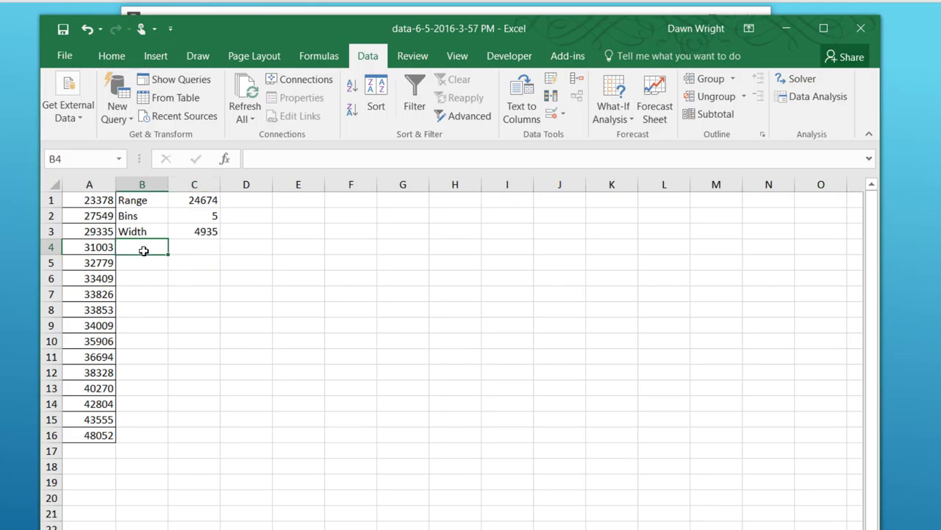
# Label B4 'Bins' and set the first bin limit in C4 to =A1+C3 (28313).
pyautogui.write('Bins')
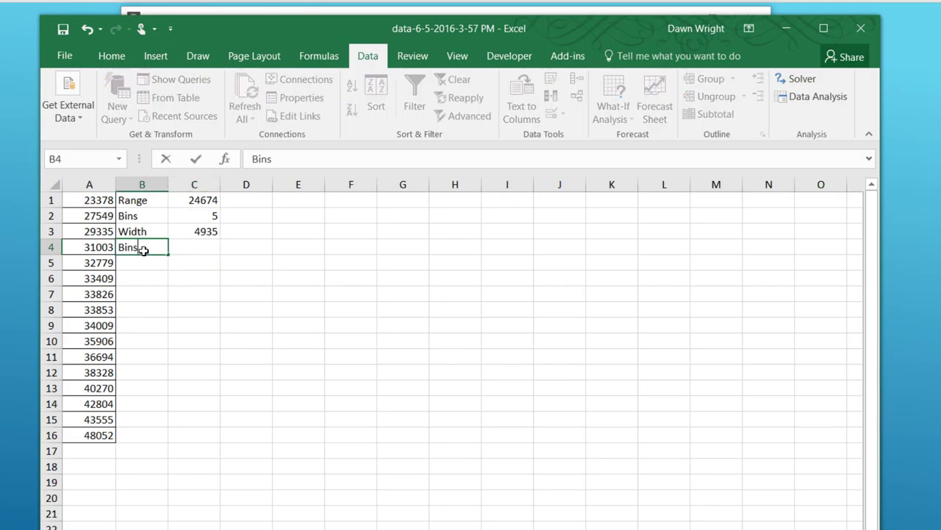
pyautogui.press('Tab')
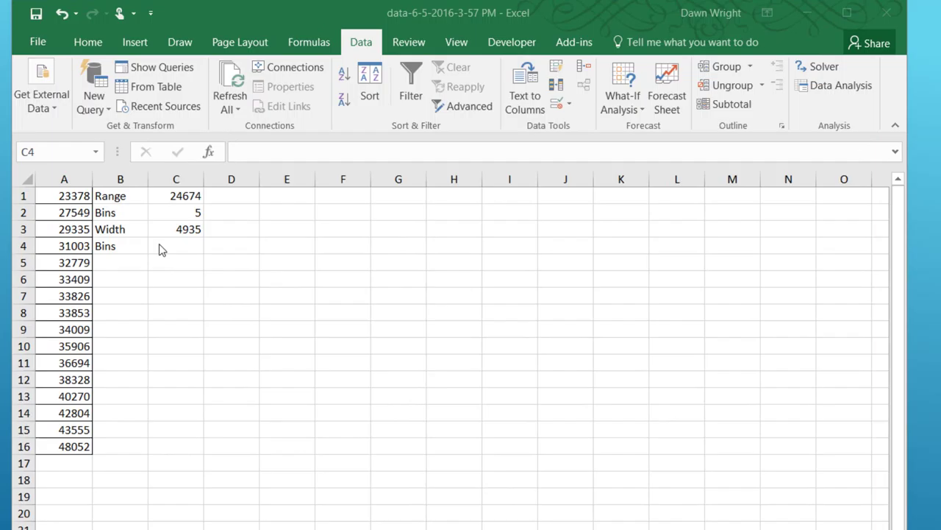
pyautogui.click(185, 250)
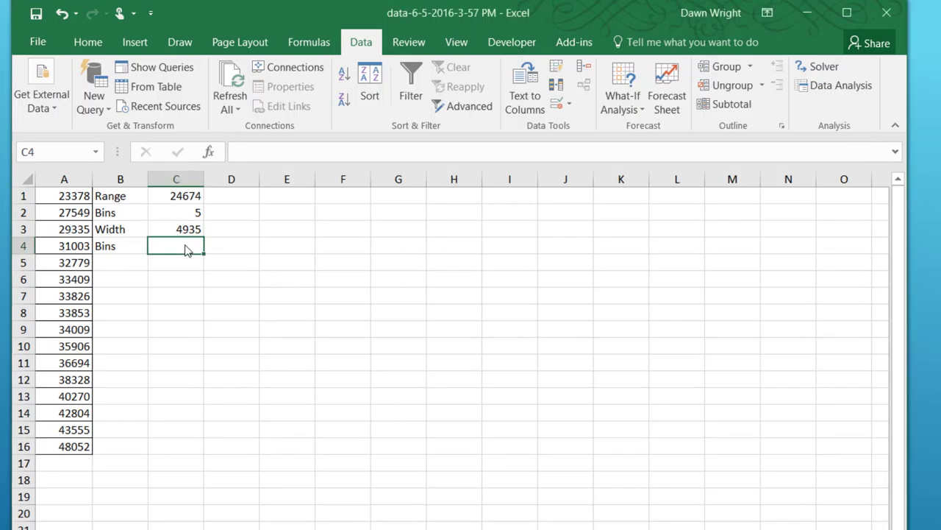
pyautogui.write('=')
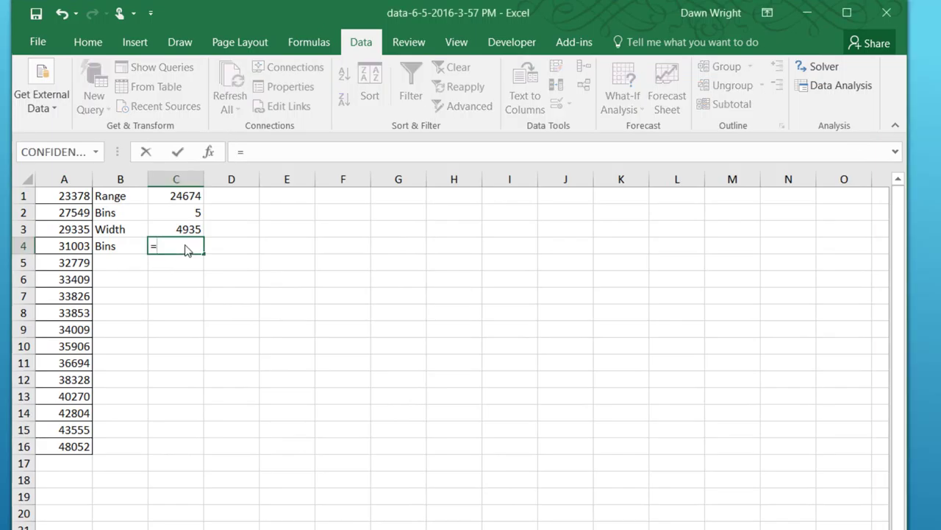
pyautogui.click(64, 196)
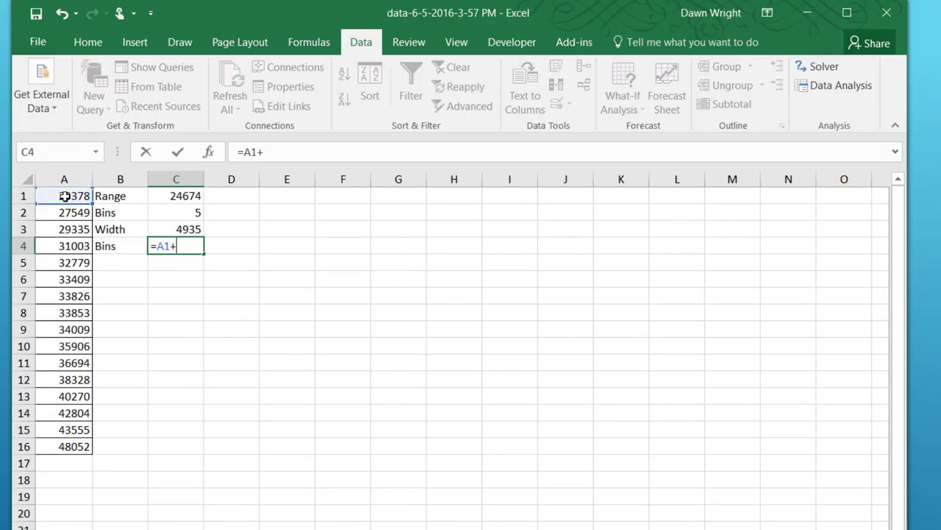
pyautogui.click(174, 224)
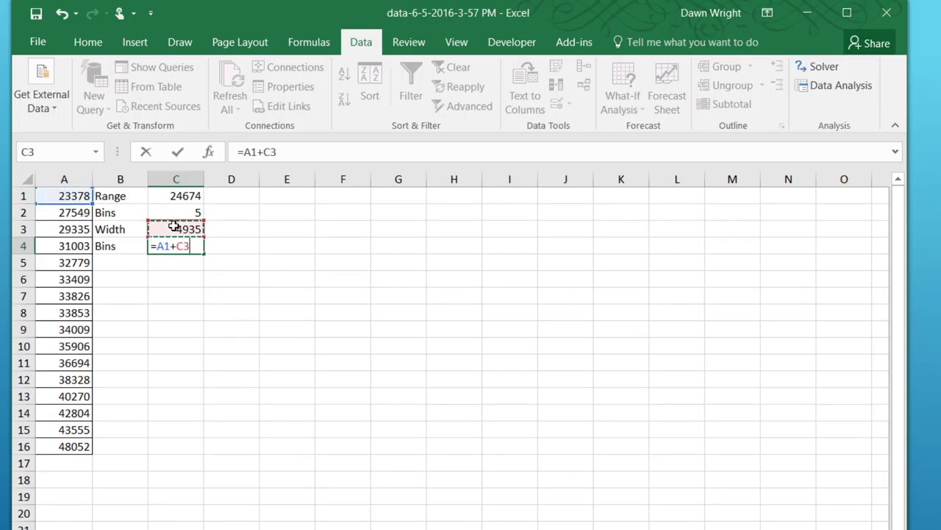
pyautogui.press('Return')
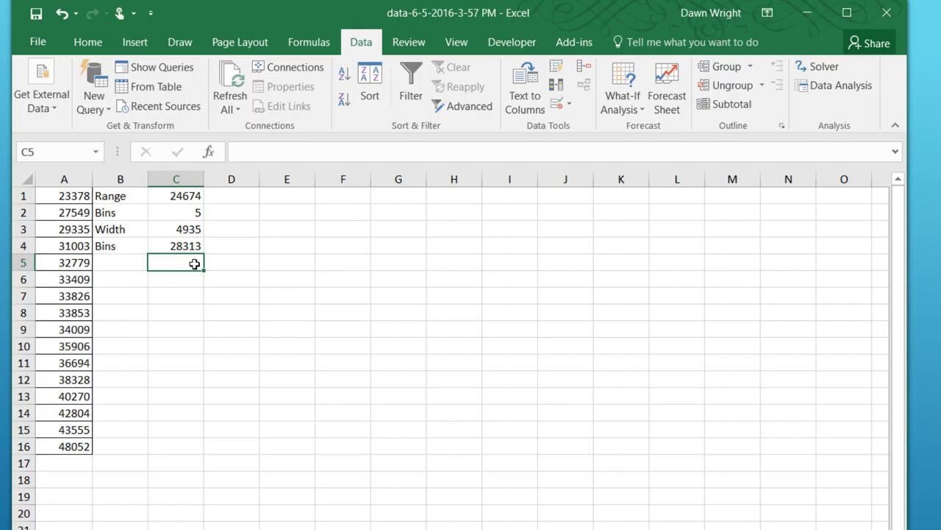
# Enter =C4+$C$3 in C5 and fill it down to C8, ending at 48053.
pyautogui.write('=')
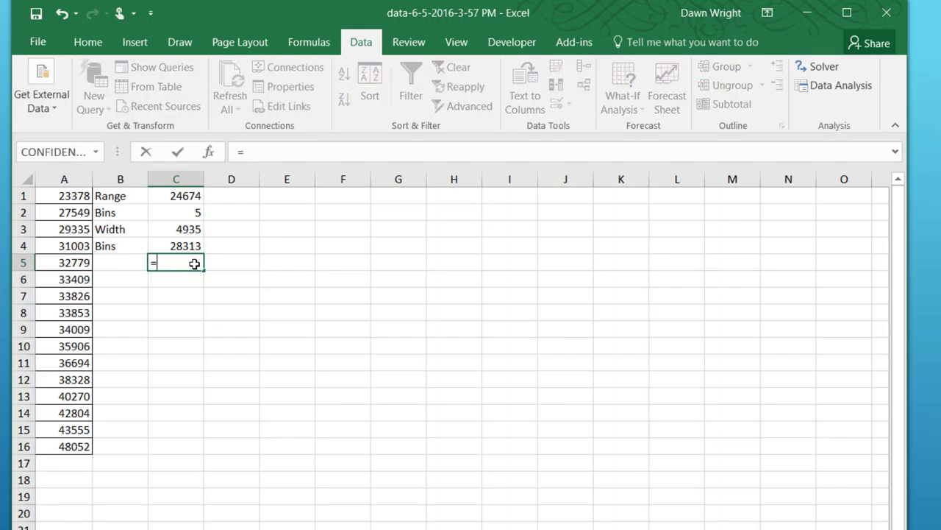
pyautogui.click(190, 248)
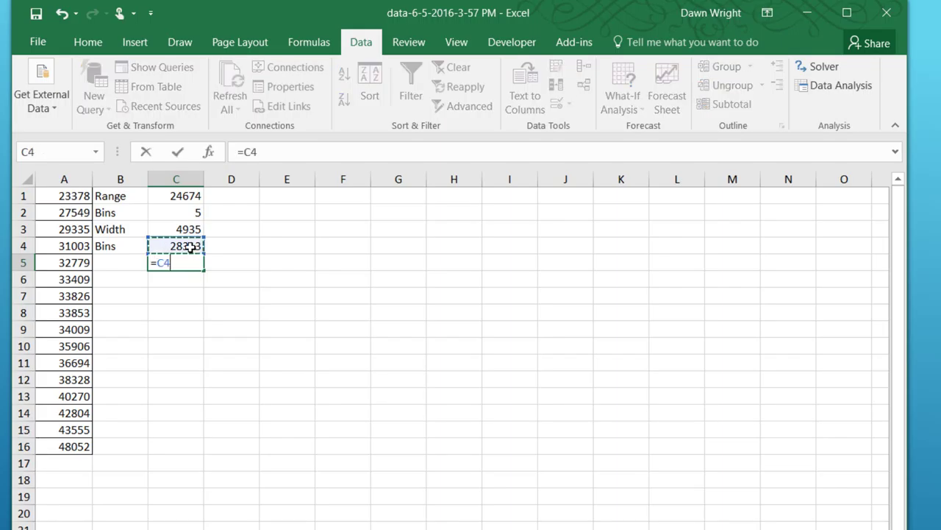
pyautogui.write('+')
pyautogui.click(190, 229)
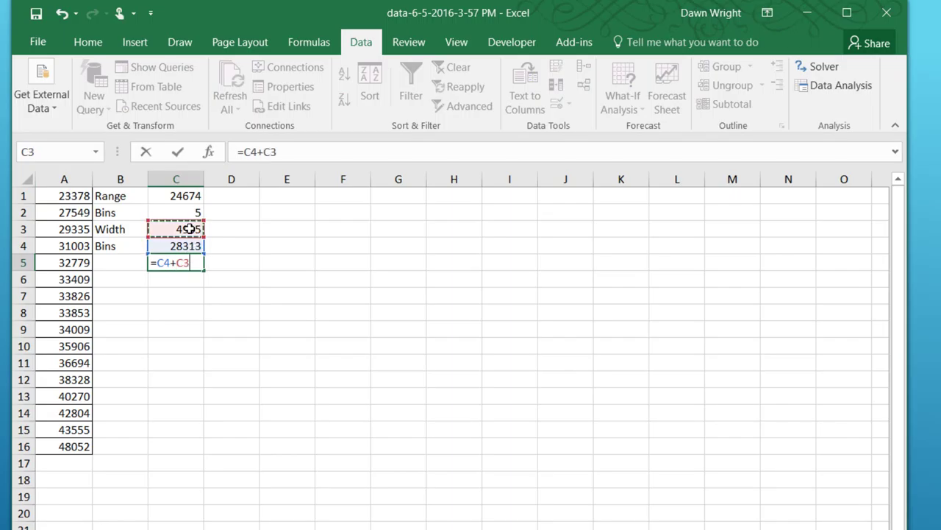
pyautogui.press('F4')
pyautogui.press('Return')
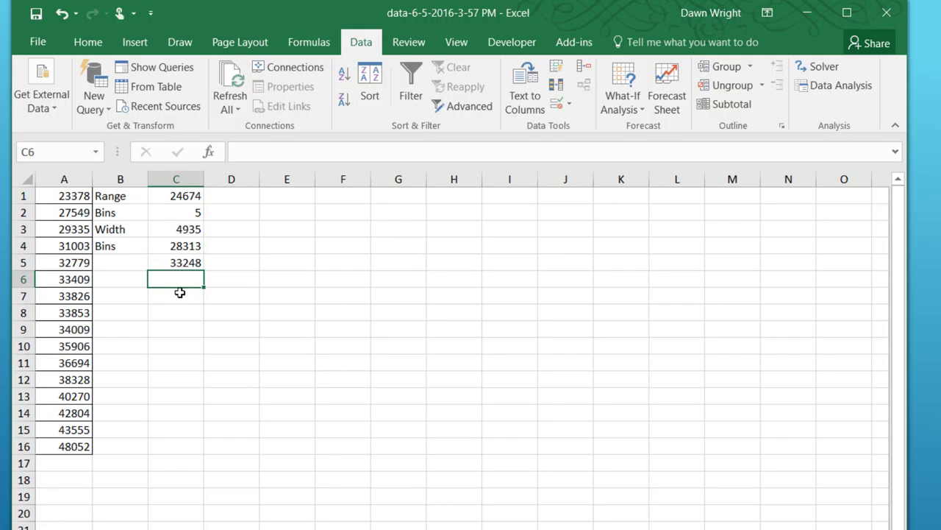
pyautogui.click(184, 261)
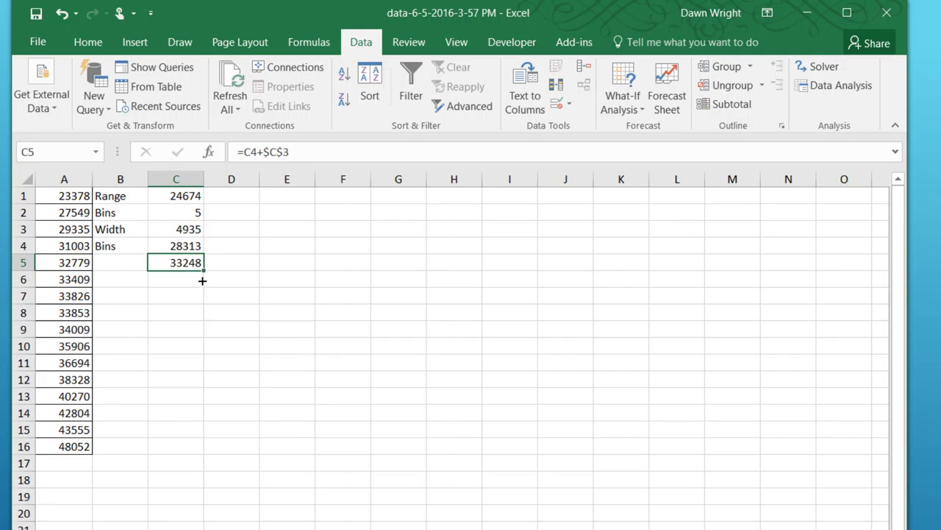
pyautogui.moveTo(203, 280); pyautogui.dragTo(200, 318)
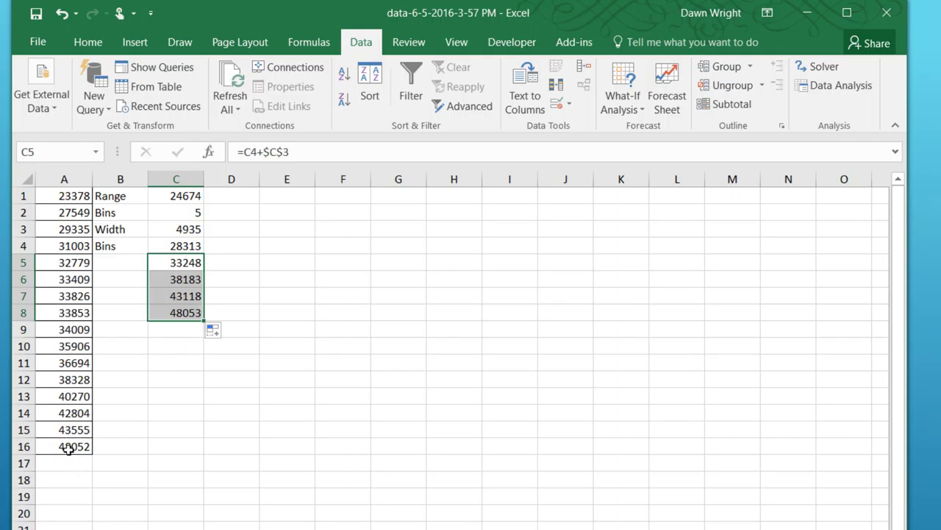
pyautogui.click(297, 342)
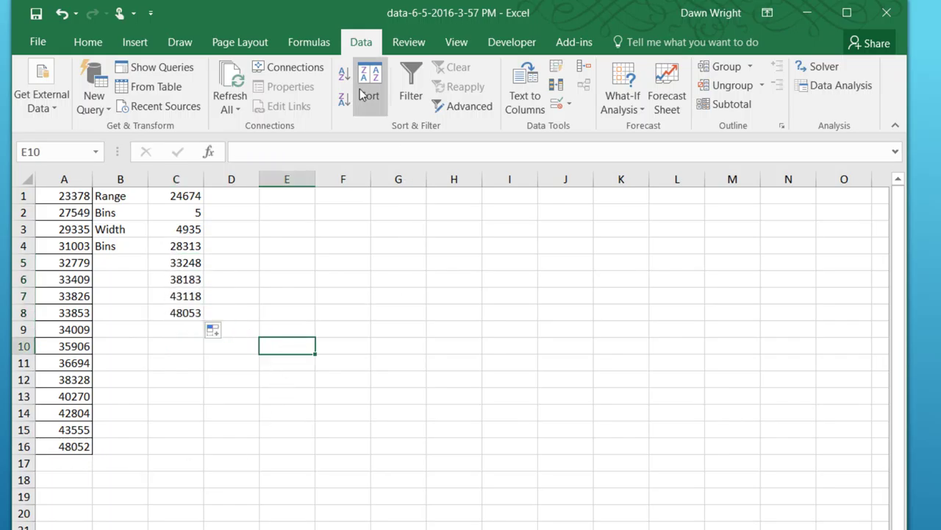
# Run the Histogram analysis with input A1:A16, bin range C4:C8, and output at C10.
pyautogui.click(837, 85)
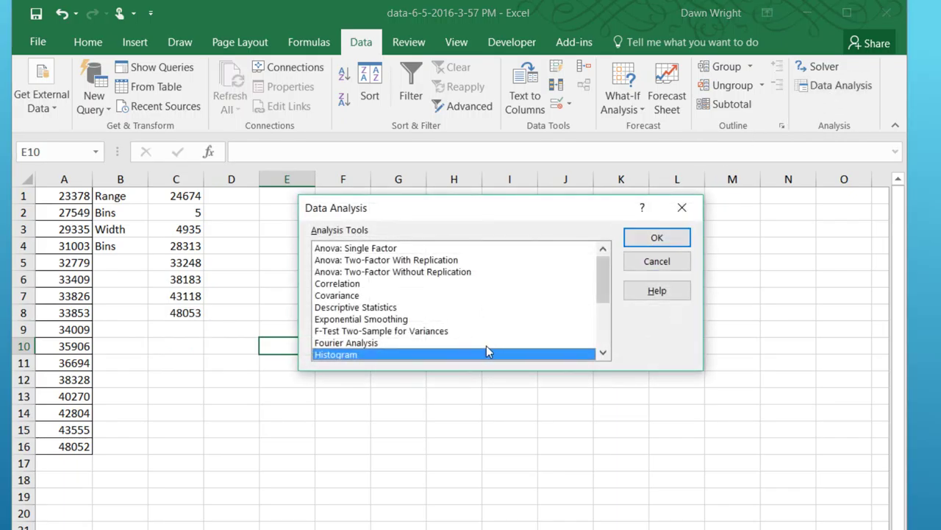
pyautogui.click(657, 237)
pyautogui.click(584, 201)
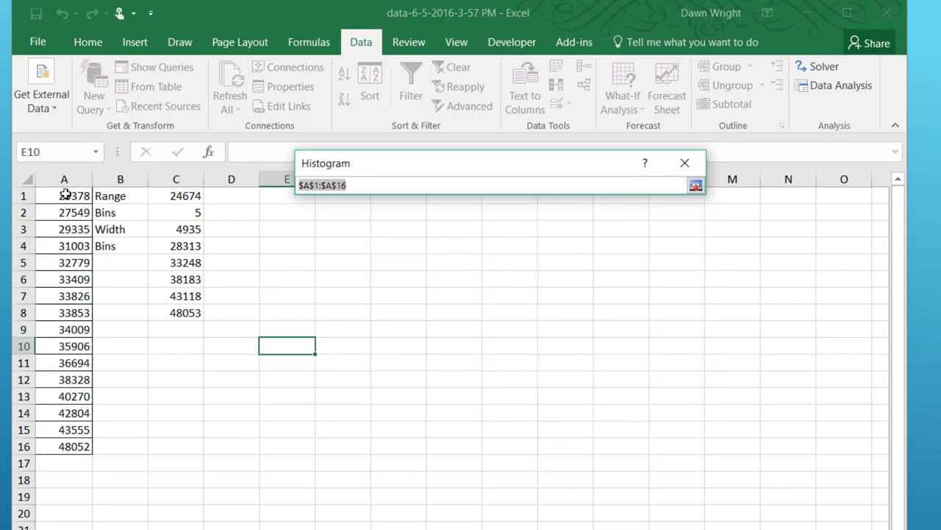
pyautogui.moveTo(64, 195); pyautogui.dragTo(73, 443)
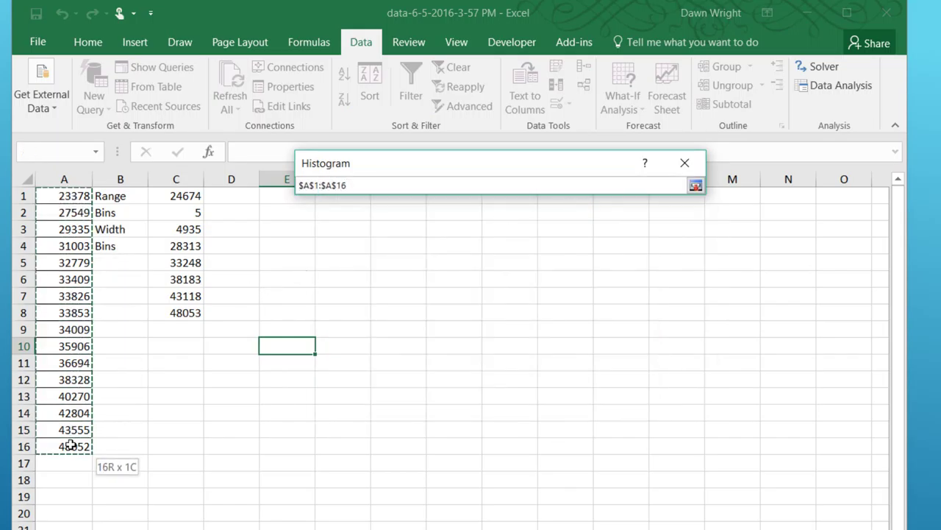
pyautogui.click(695, 186)
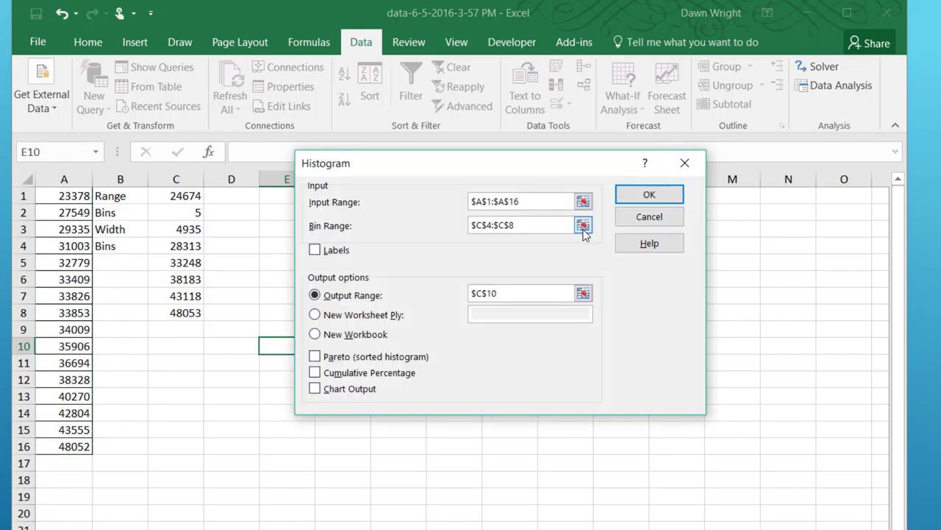
pyautogui.click(582, 225)
pyautogui.moveTo(188, 250); pyautogui.dragTo(182, 311)
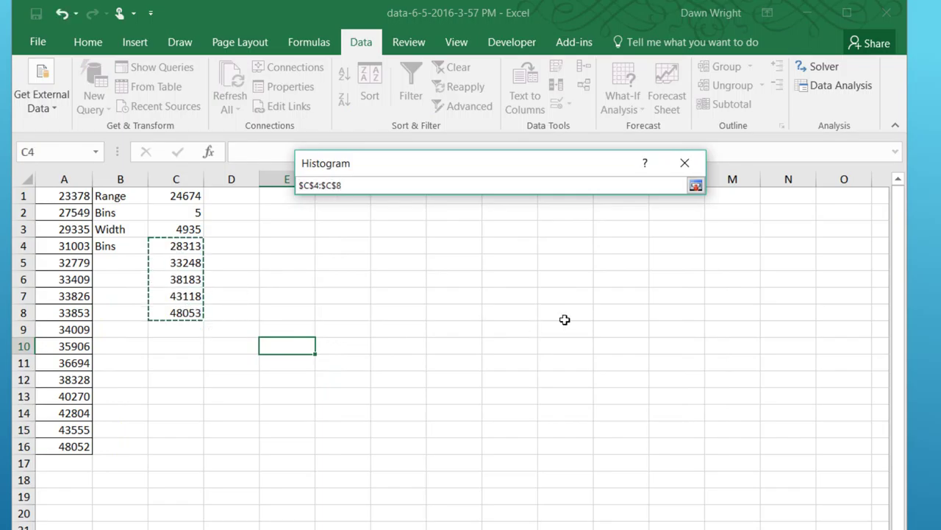
pyautogui.click(695, 186)
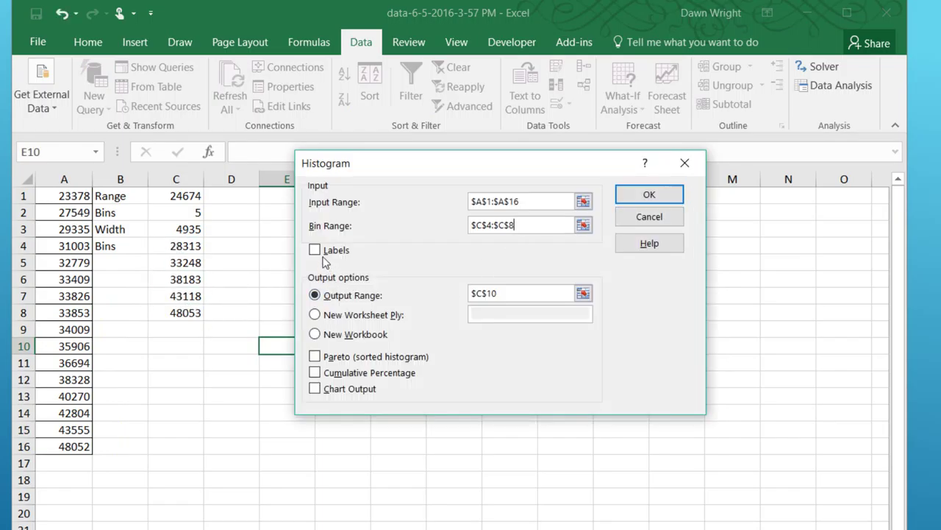
pyautogui.click(584, 293)
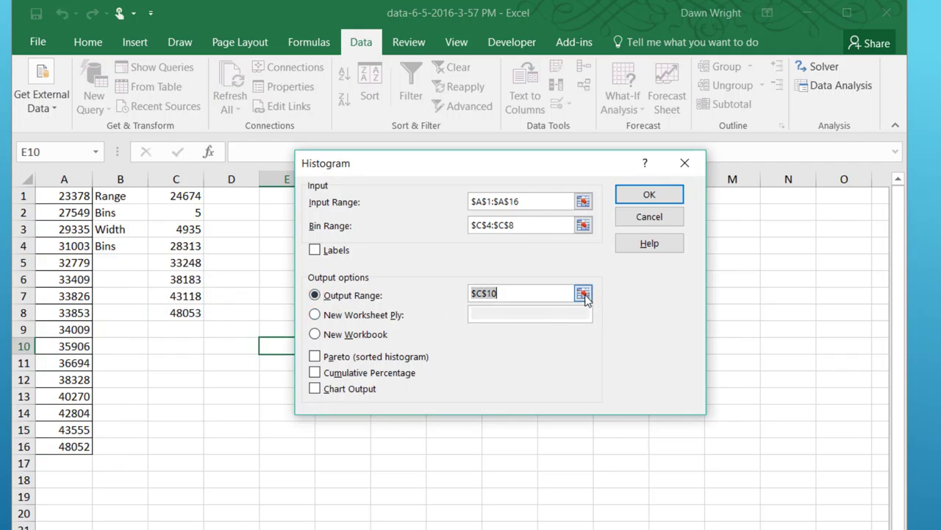
pyautogui.click(189, 348)
pyautogui.click(695, 187)
pyautogui.click(639, 194)
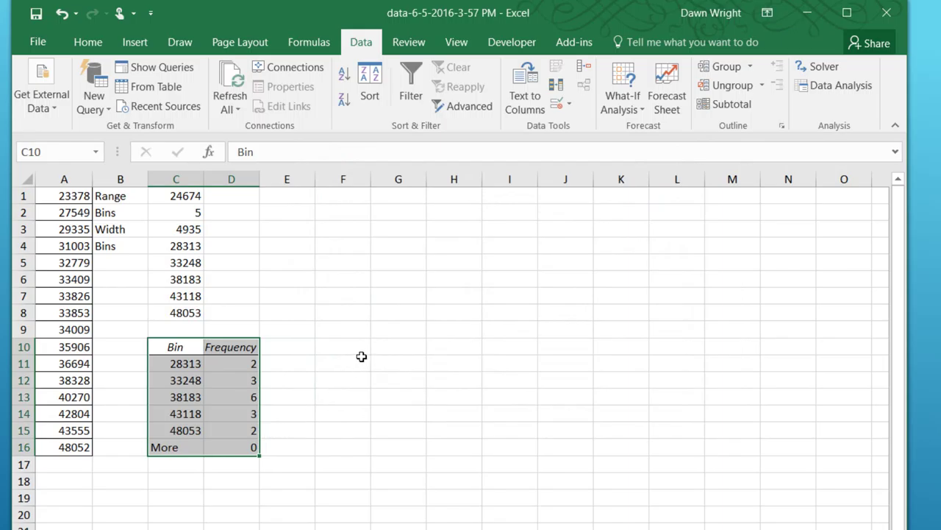
# Select C11:D15, the bins and frequencies without the More row.
pyautogui.moveTo(362, 346); pyautogui.dragTo(361, 364)
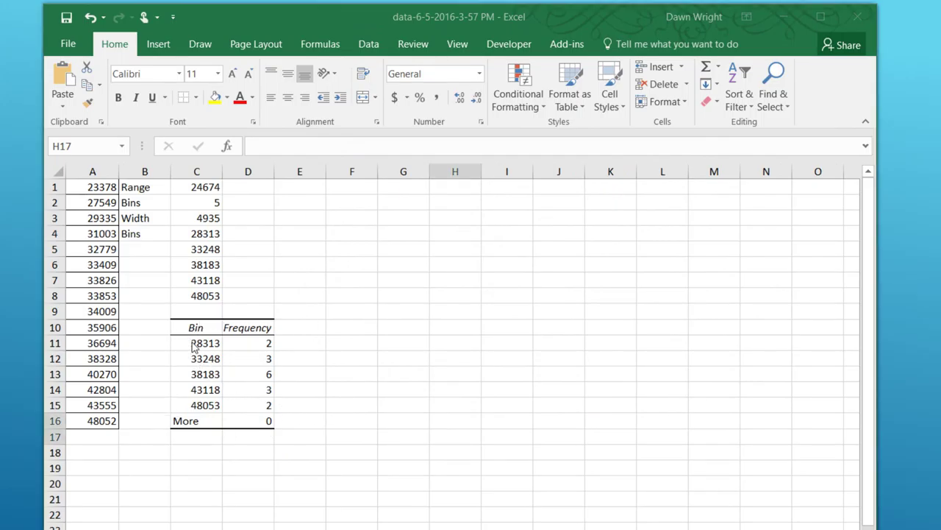
pyautogui.moveTo(193, 344); pyautogui.dragTo(250, 403)
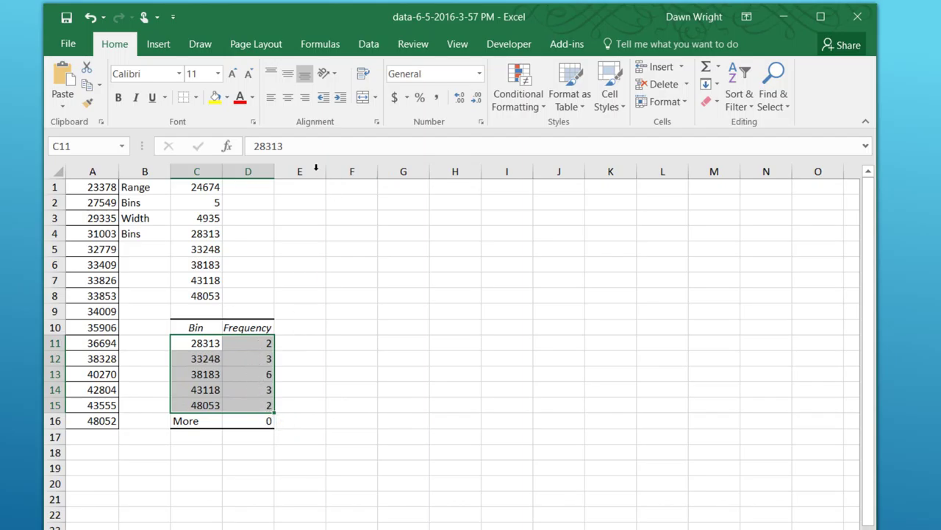
# Insert a Clustered Column chart of the selection and place it beside the frequency table.
pyautogui.click(159, 44)
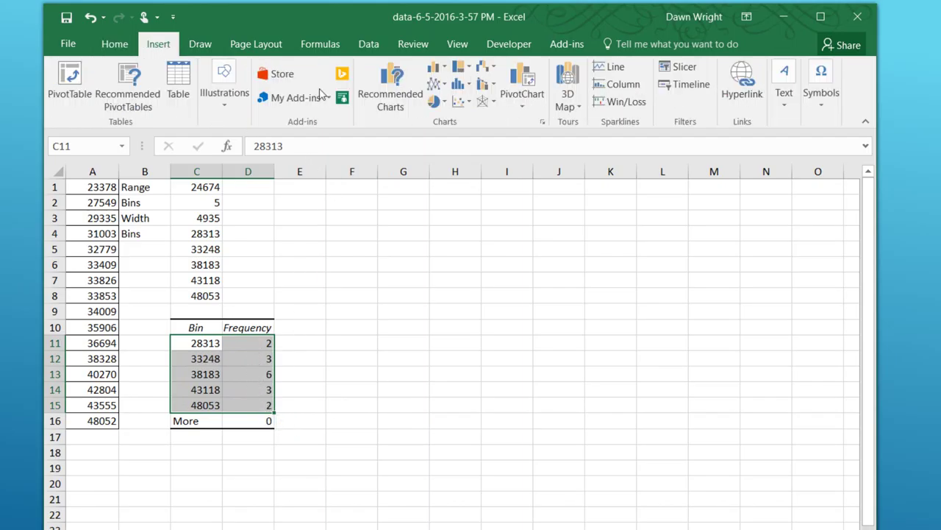
pyautogui.click(391, 88)
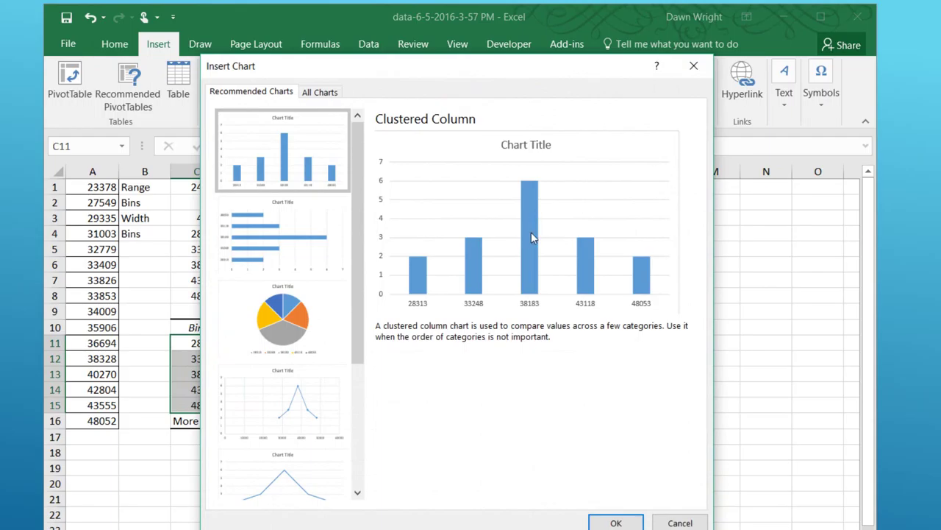
pyautogui.click(616, 522)
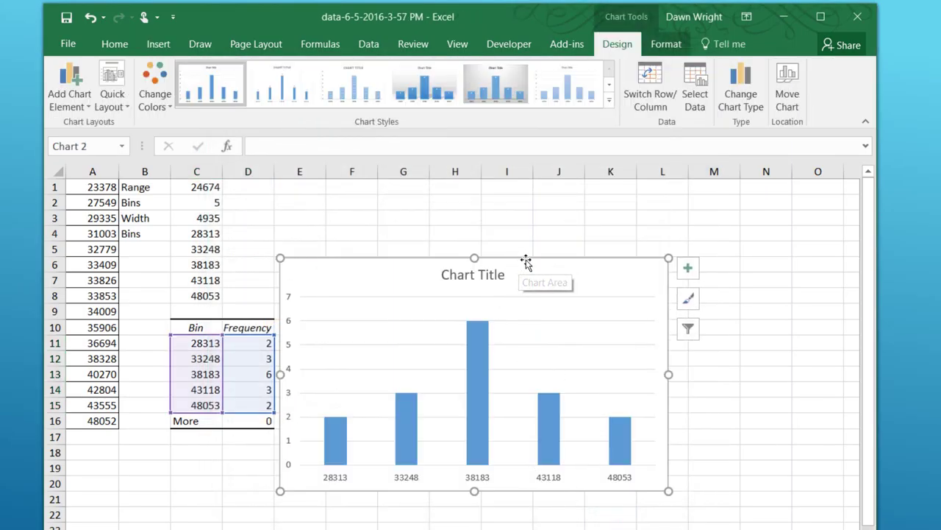
pyautogui.moveTo(521, 261); pyautogui.dragTo(531, 244)
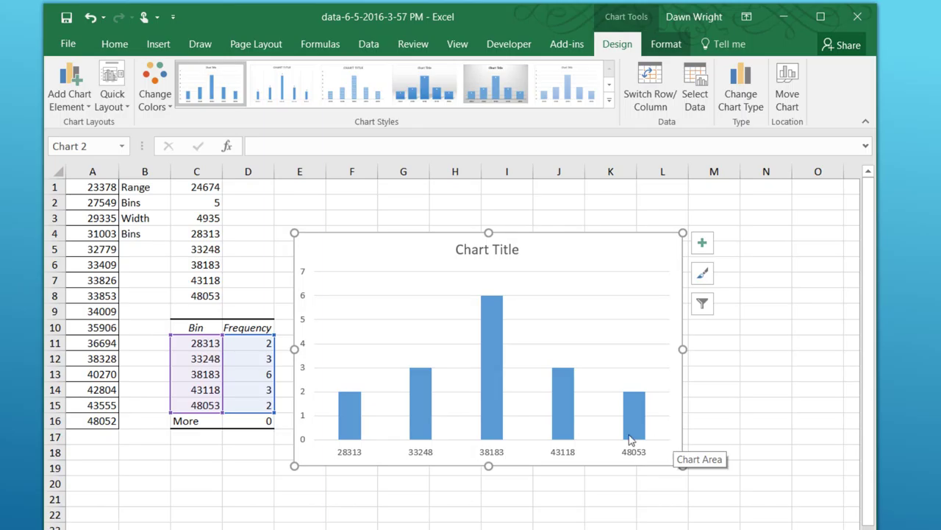
# Set the bar series gap width to 0% so the columns touch.
pyautogui.doubleClick(493, 356)
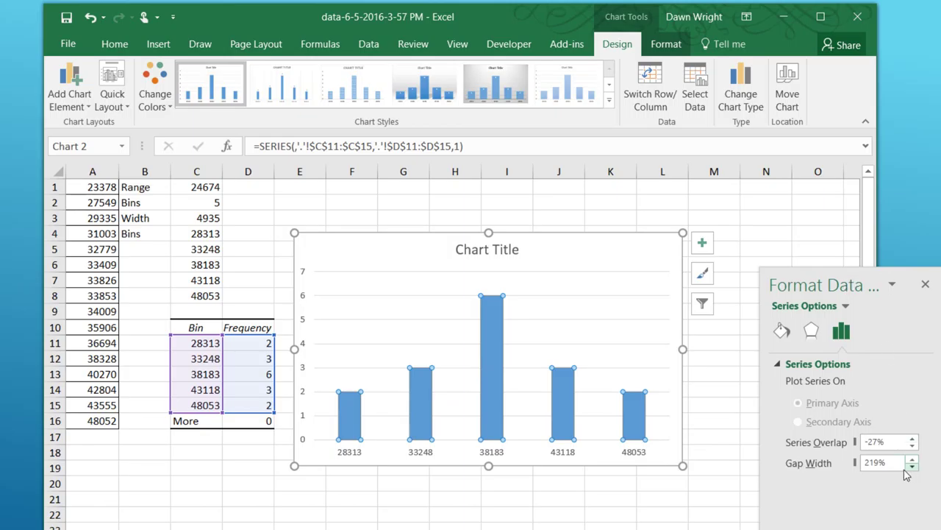
pyautogui.click(880, 462)
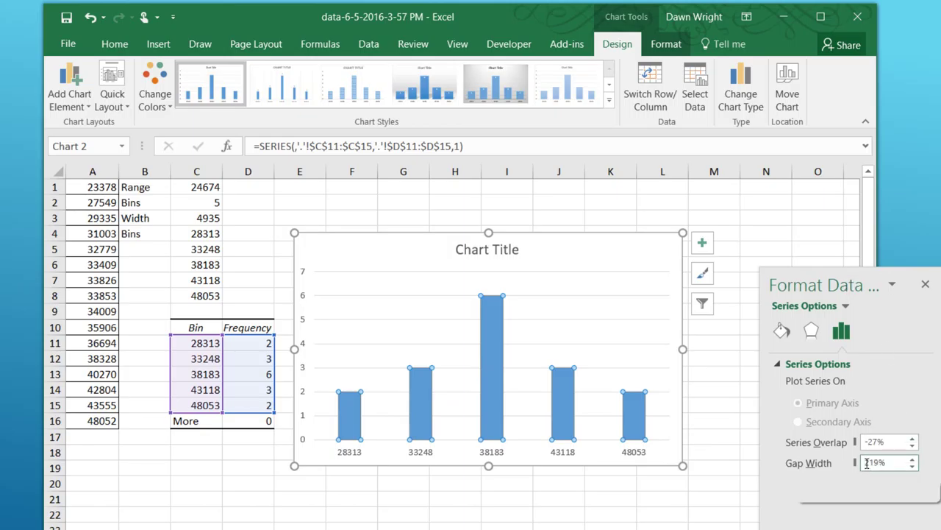
pyautogui.moveTo(868, 462); pyautogui.dragTo(880, 461)
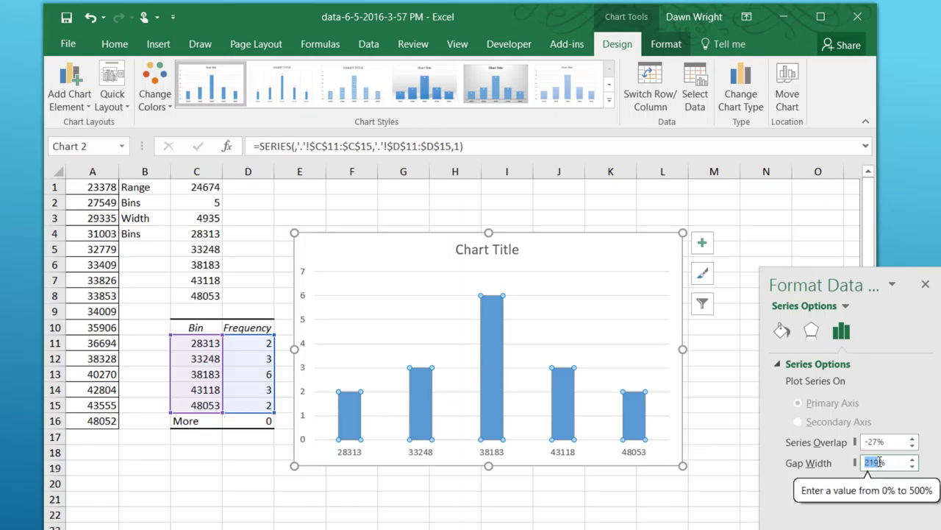
pyautogui.write('0')
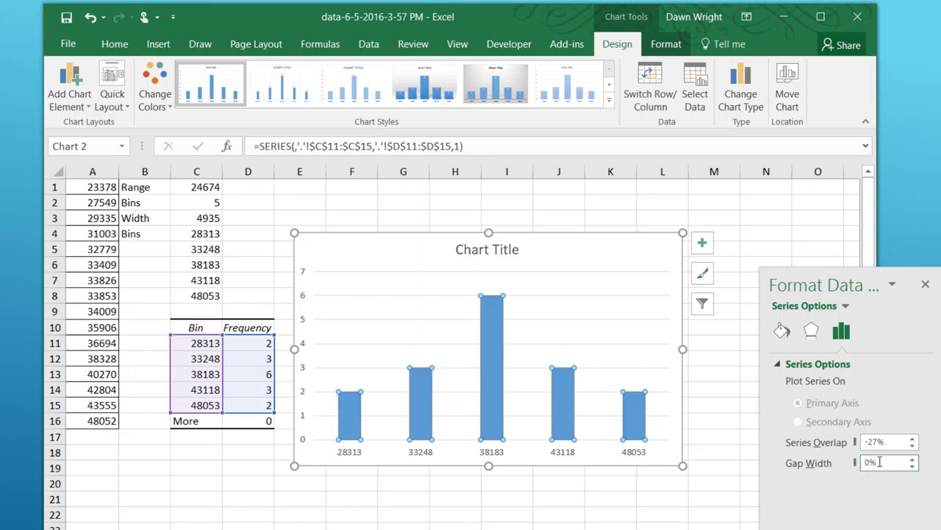
pyautogui.click(710, 383)
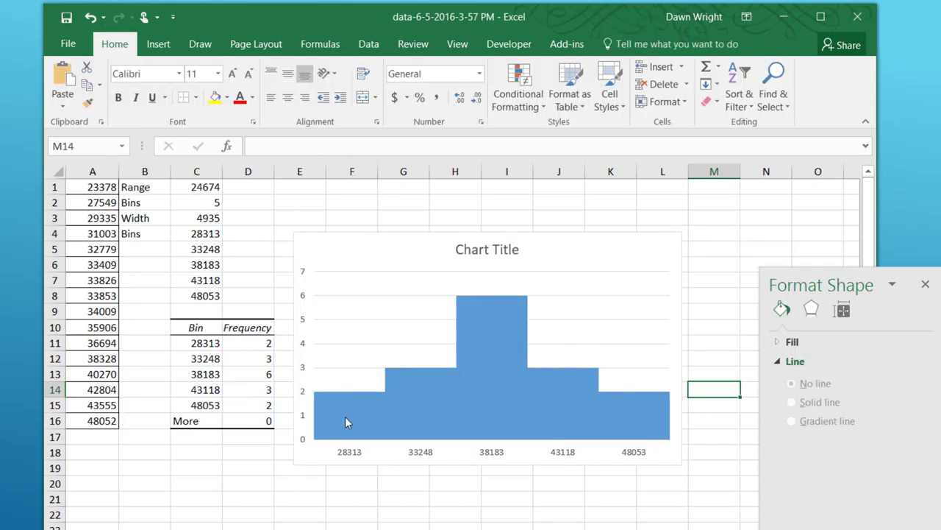
# Give the histogram bars a solid black outline border.
pyautogui.click(485, 373)
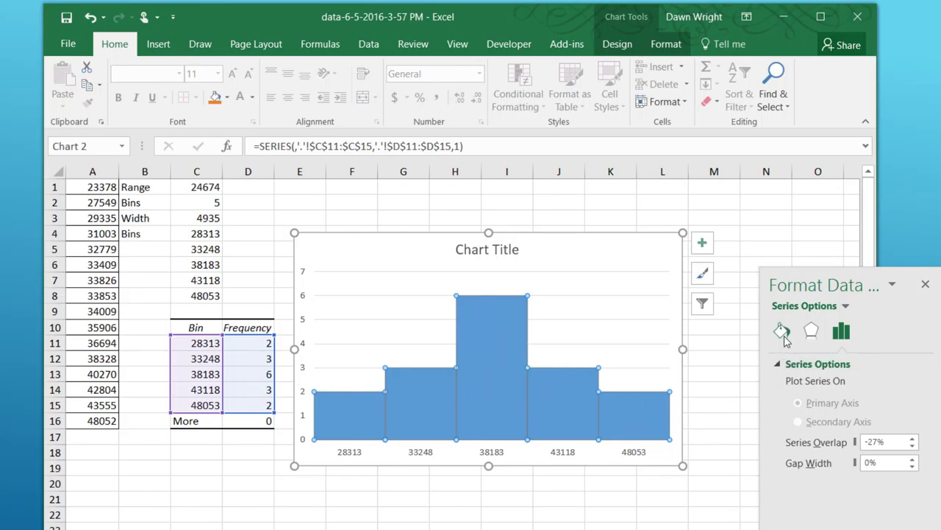
pyautogui.click(783, 331)
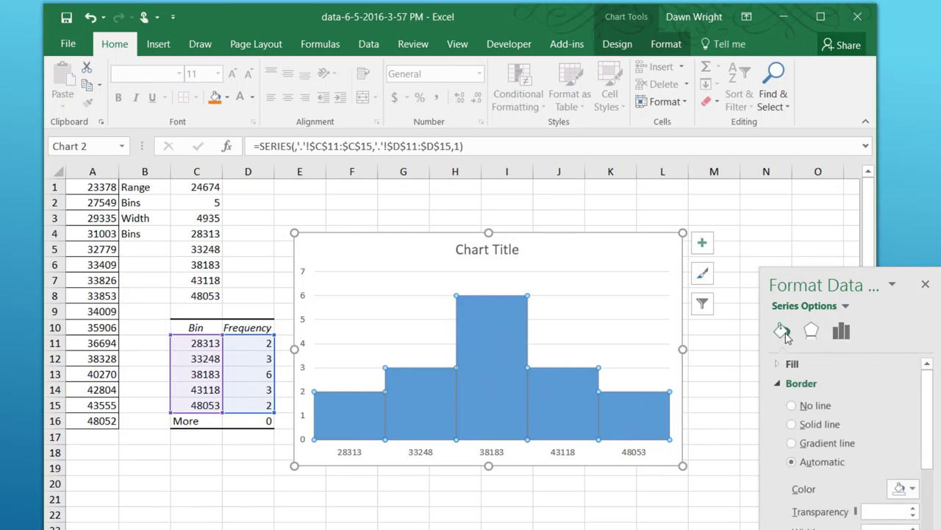
pyautogui.scroll(-5, 809, 379)
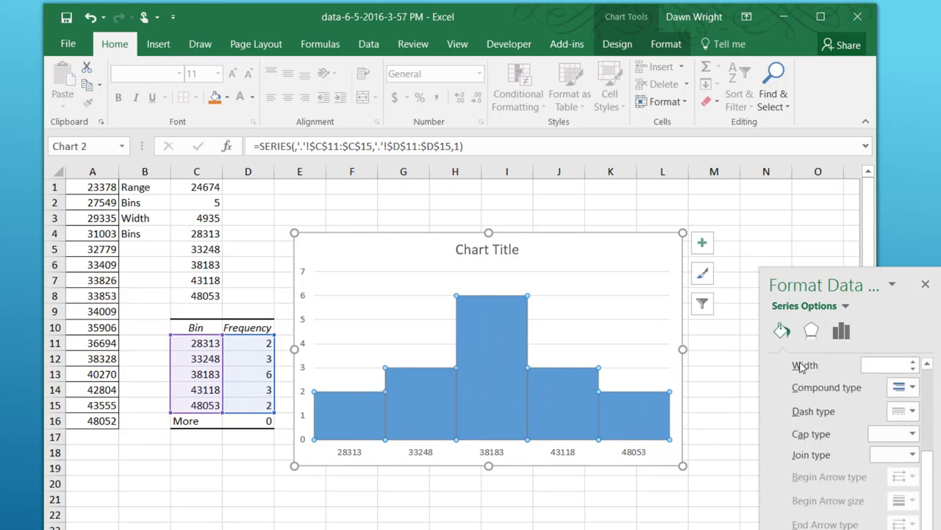
pyautogui.scroll(5, 815, 415)
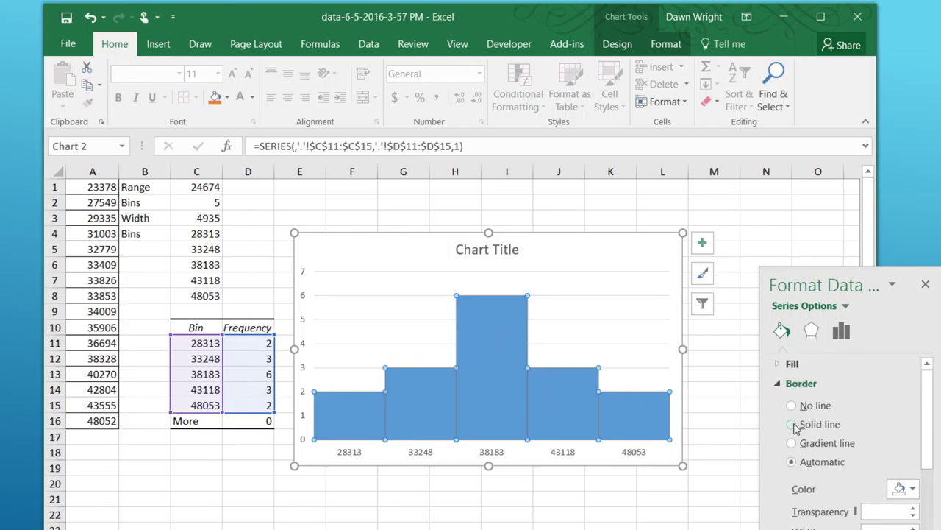
pyautogui.click(792, 424)
pyautogui.scroll(-3, 846, 431)
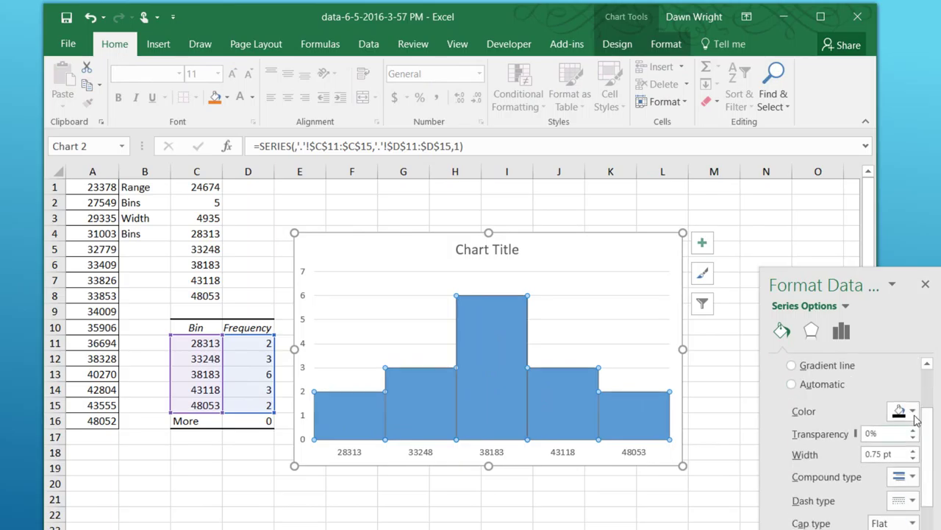
pyautogui.click(913, 411)
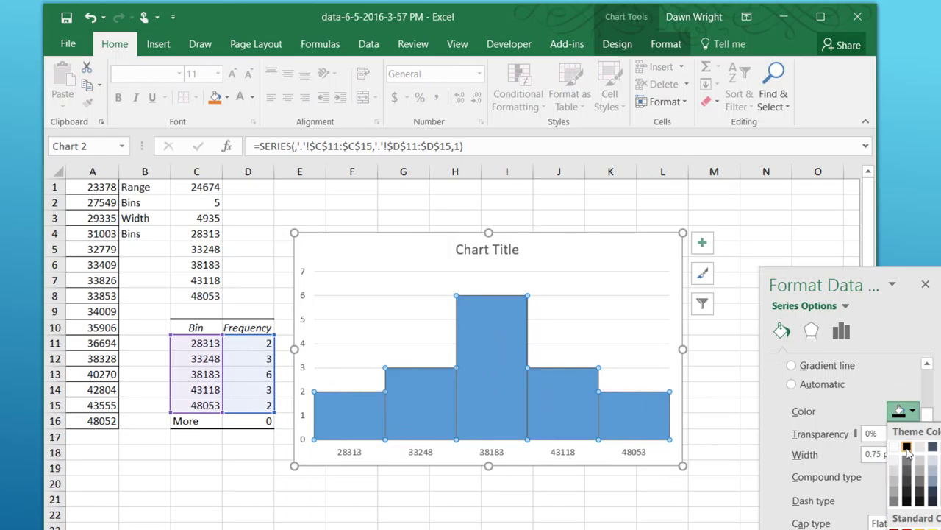
pyautogui.click(907, 447)
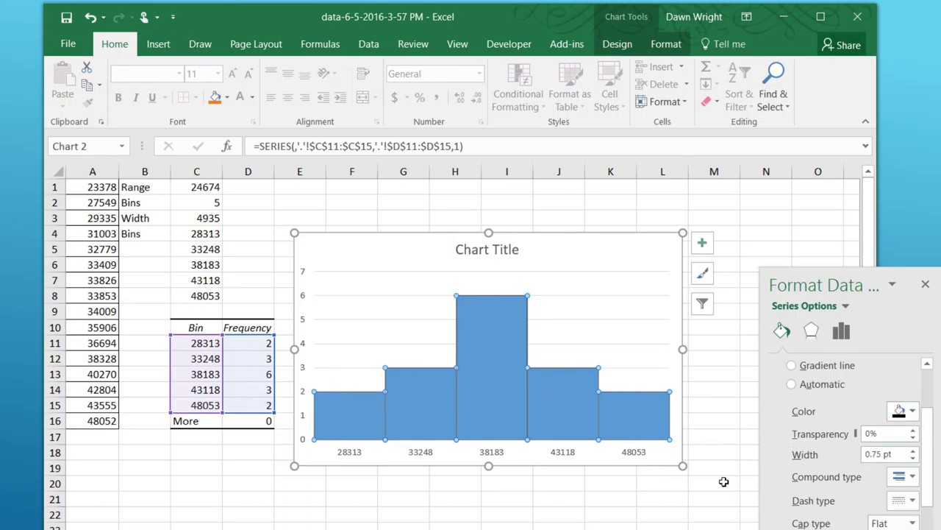
pyautogui.click(722, 482)
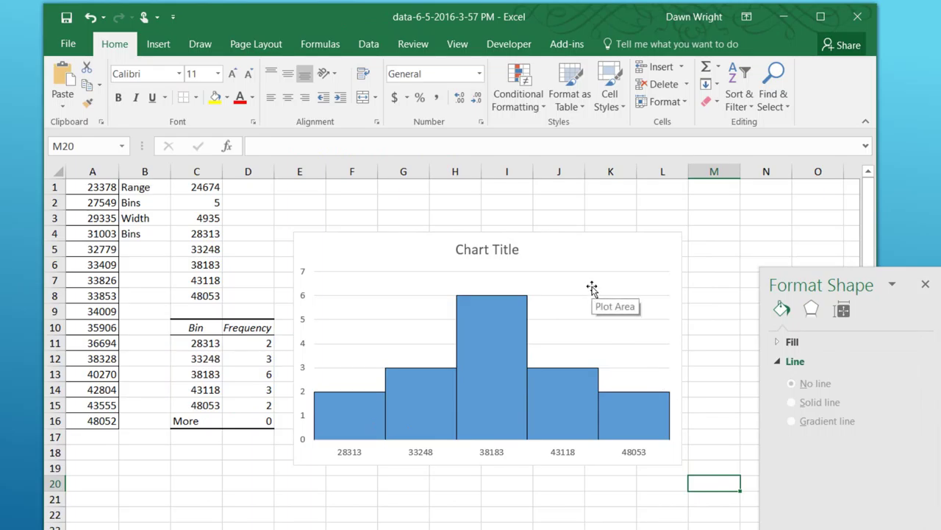
# Select the histogram's chart title, then bring up the open Chrome window previews.
pyautogui.click(487, 250)
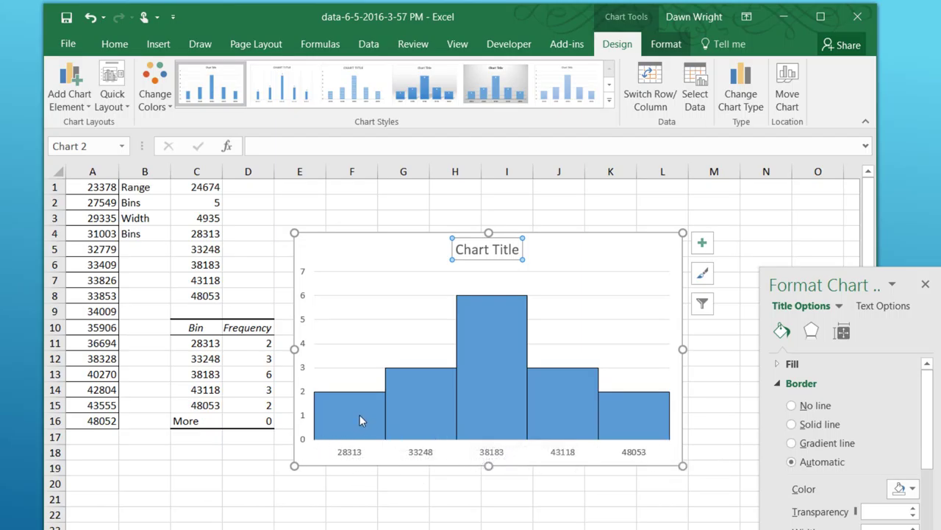
pyautogui.moveTo(314, 408)
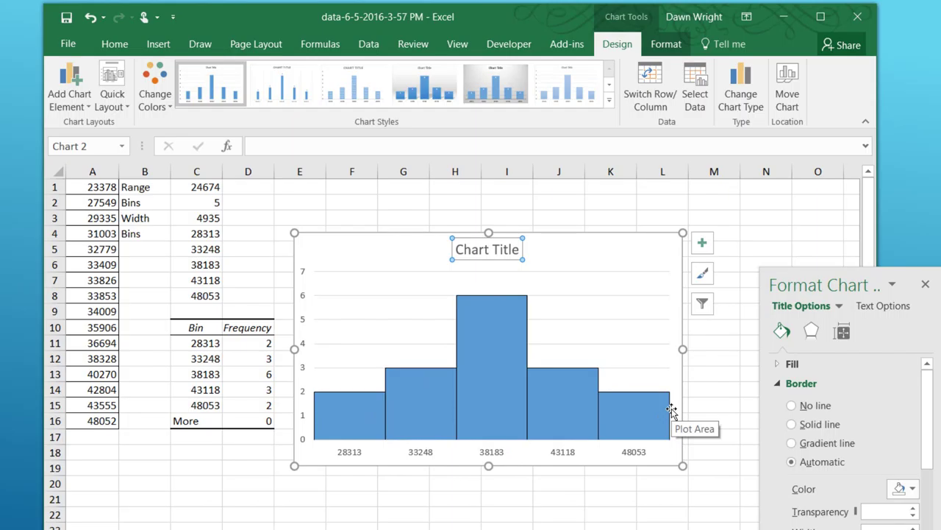
pyautogui.click(376, 529)
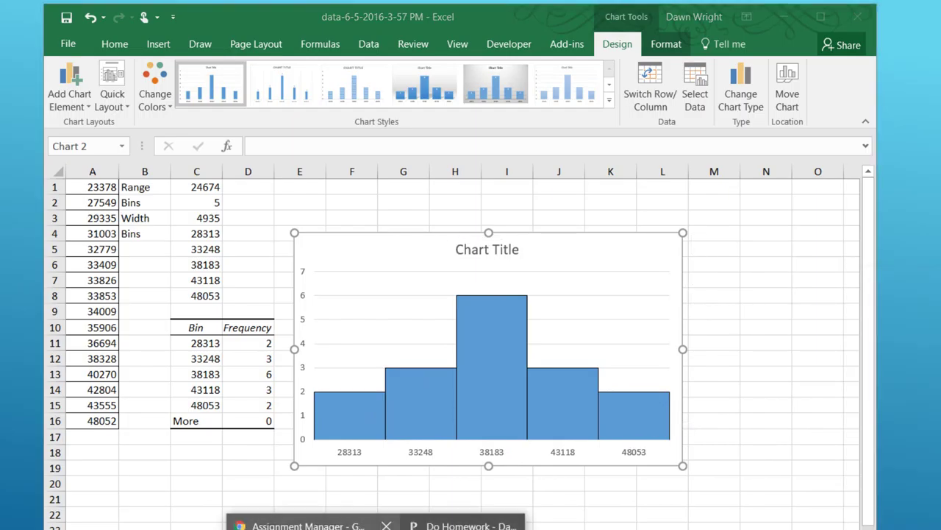
# Move the MathXL homework window over the sheet, answer part (a) with histogram B, and continue.
pyautogui.click(463, 525)
pyautogui.moveTo(699, 65); pyautogui.dragTo(506, 53)
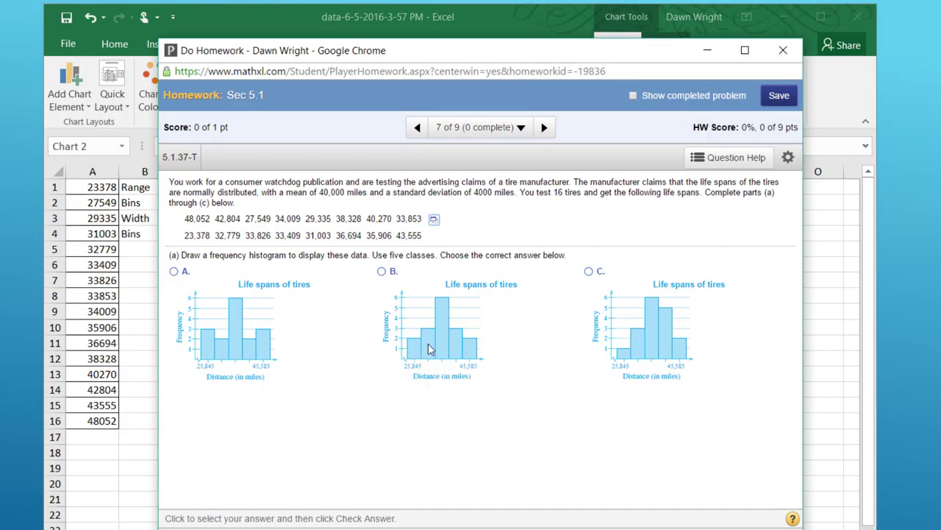
pyautogui.click(382, 272)
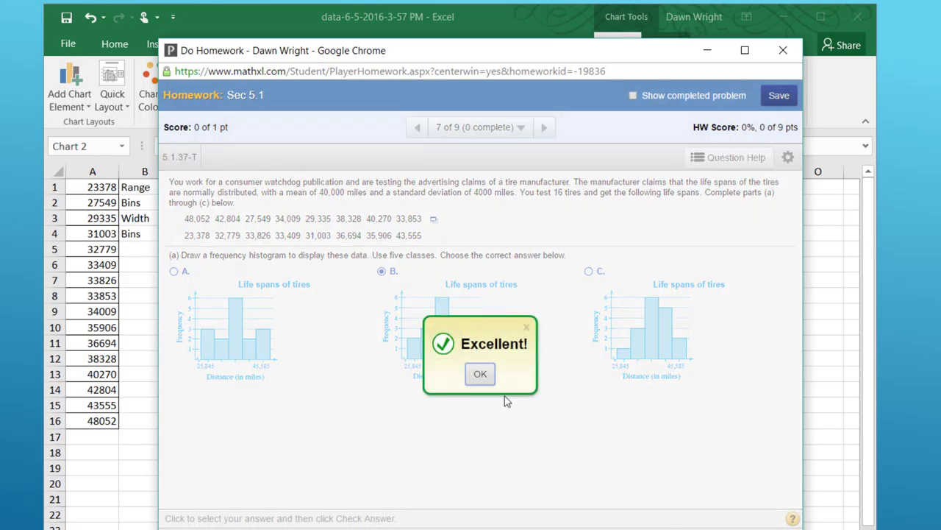
pyautogui.click(477, 374)
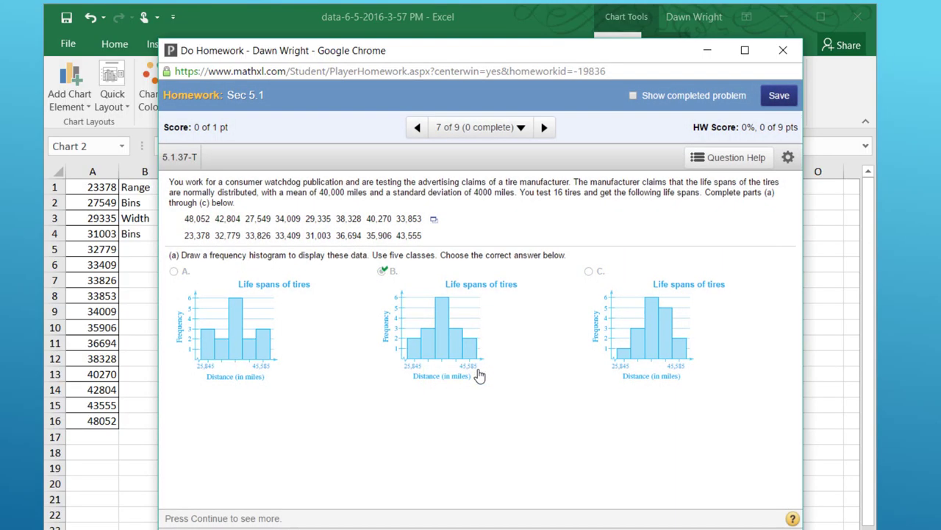
pyautogui.click(588, 525)
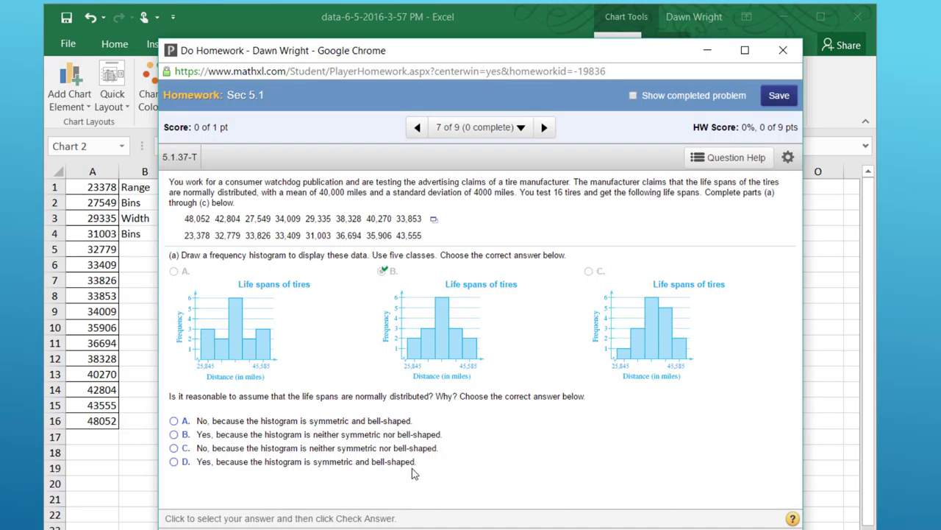
# Answer the normality question with D (symmetric and bell-shaped), then minimize the homework window.
pyautogui.click(180, 468)
pyautogui.click(177, 463)
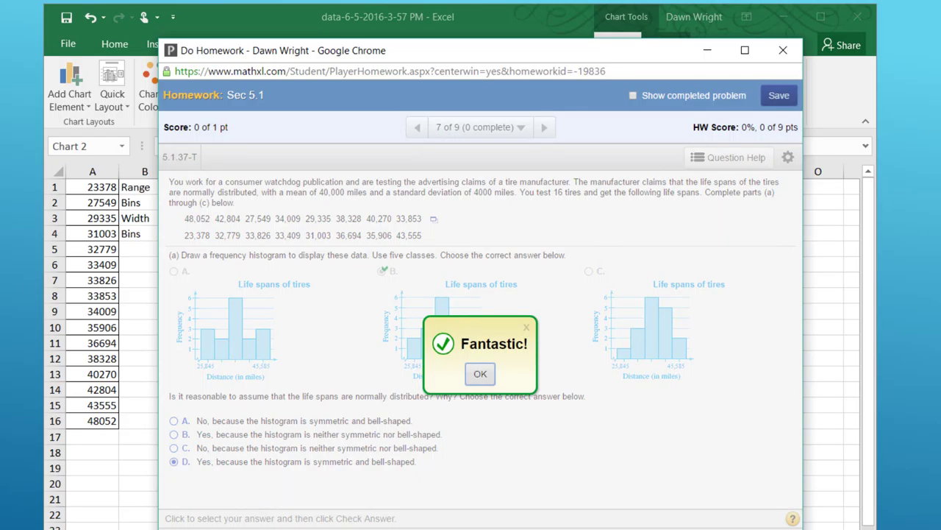
pyautogui.click(480, 374)
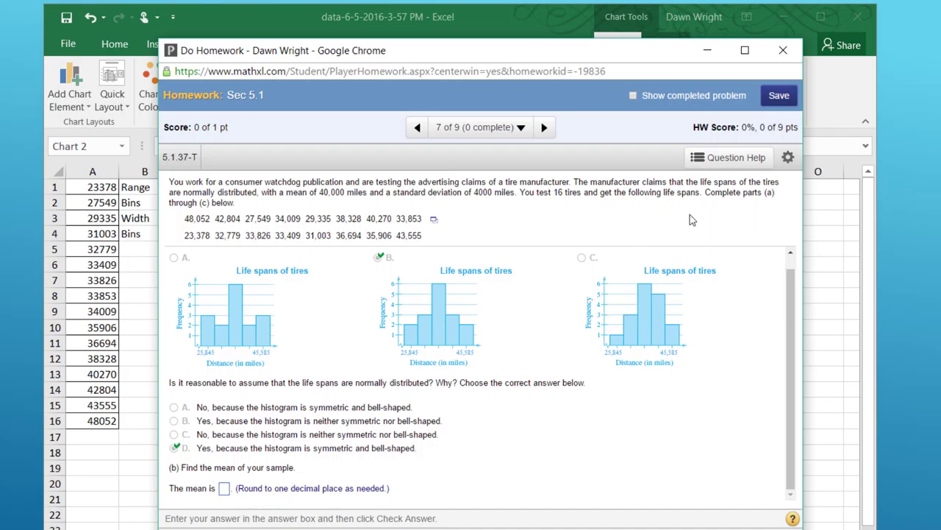
pyautogui.click(708, 49)
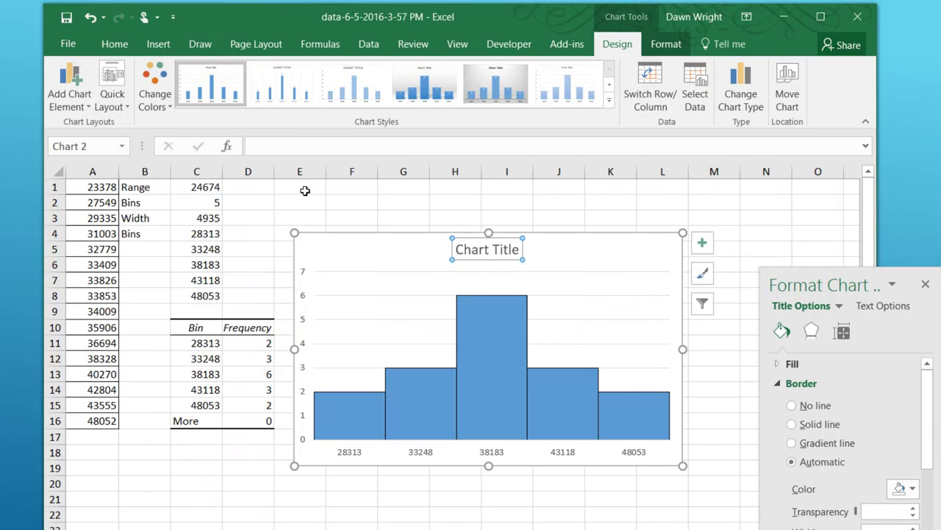
pyautogui.click(368, 46)
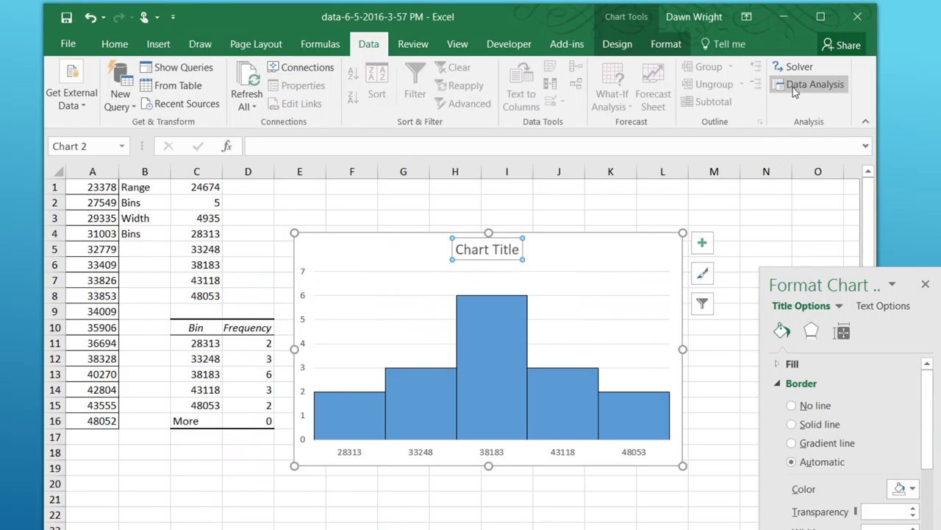
# Close the chart formatting pane and choose Descriptive Statistics from Data Analysis.
pyautogui.click(925, 284)
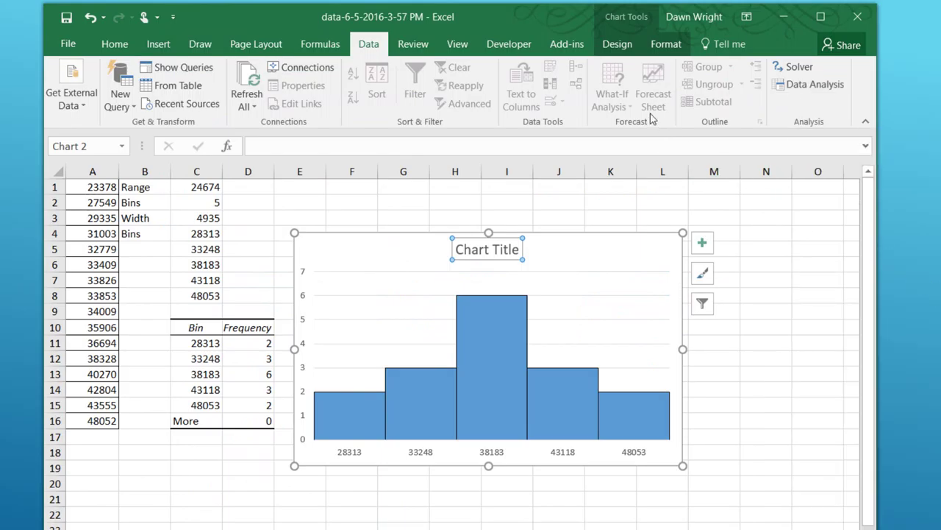
pyautogui.click(805, 84)
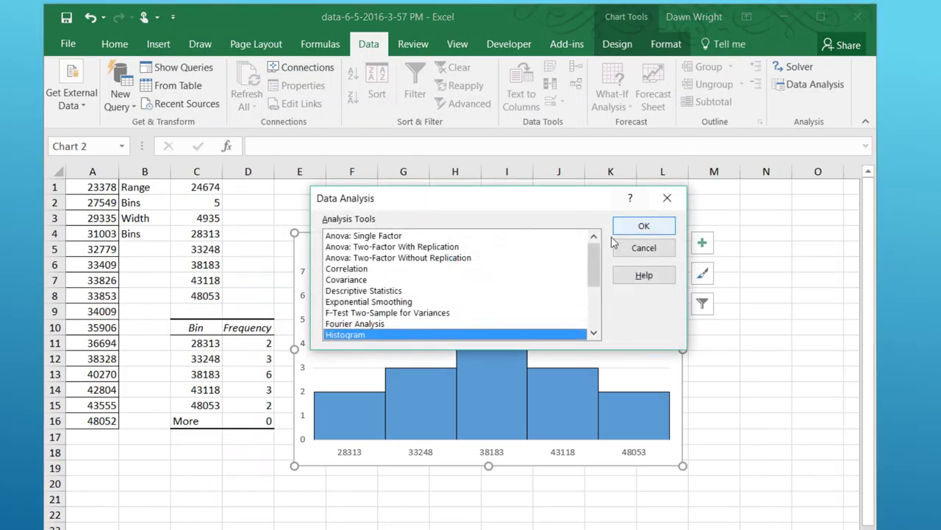
pyautogui.click(374, 291)
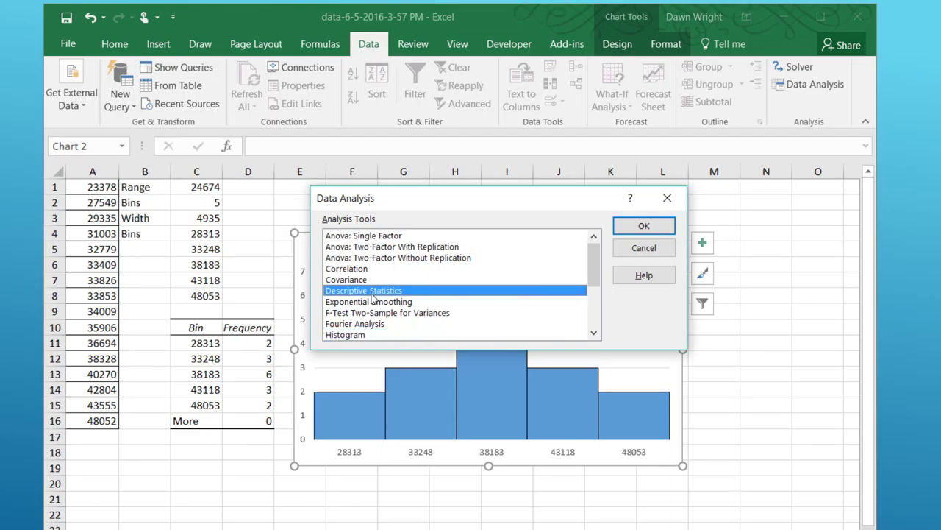
pyautogui.click(643, 227)
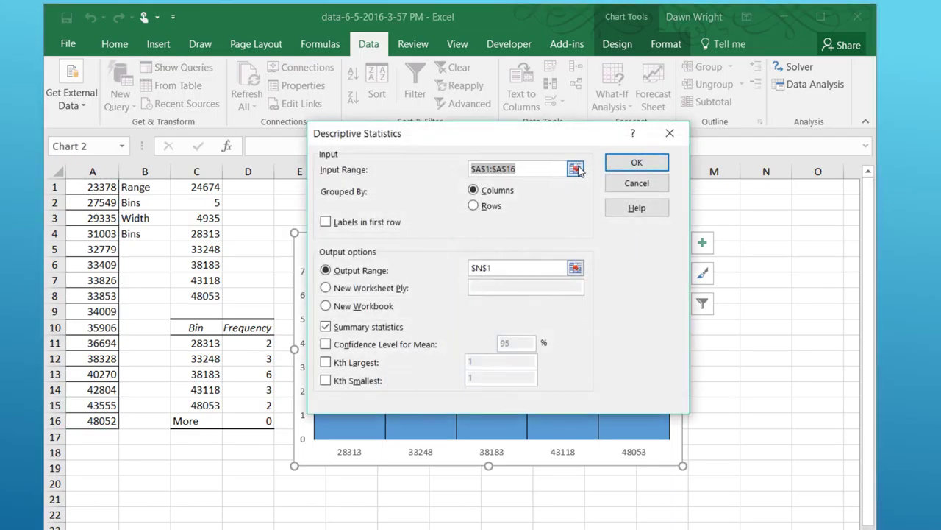
# Run Descriptive Statistics on input $A$1:$A$16 with output at C18 and summary statistics.
pyautogui.click(575, 169)
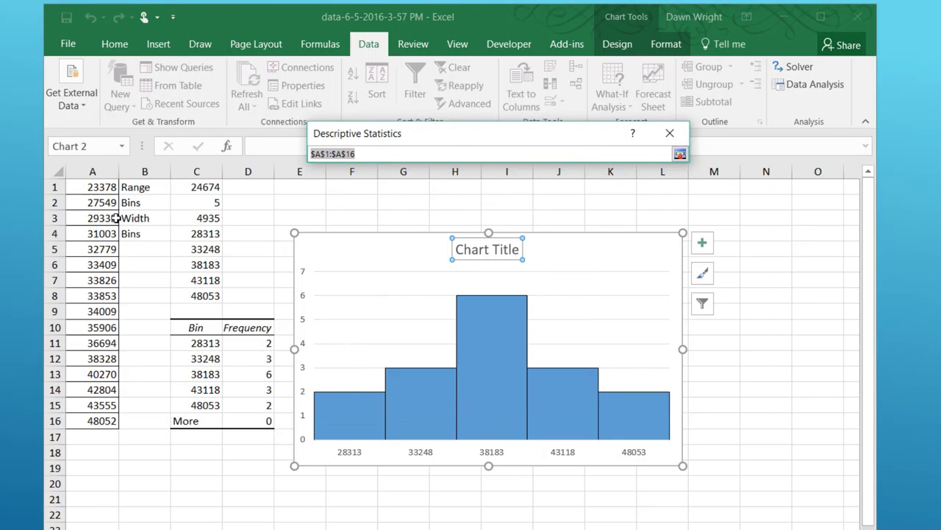
pyautogui.moveTo(95, 188); pyautogui.dragTo(94, 421)
pyautogui.click(680, 154)
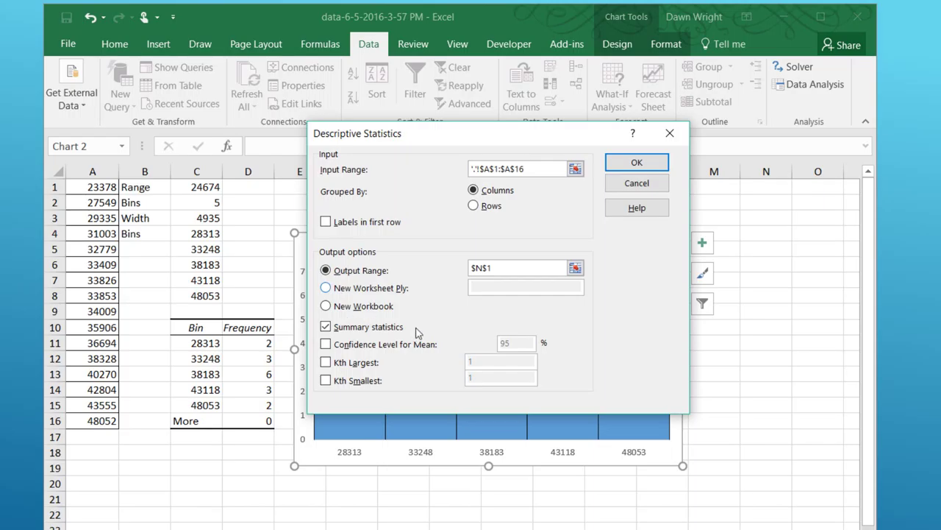
pyautogui.click(575, 268)
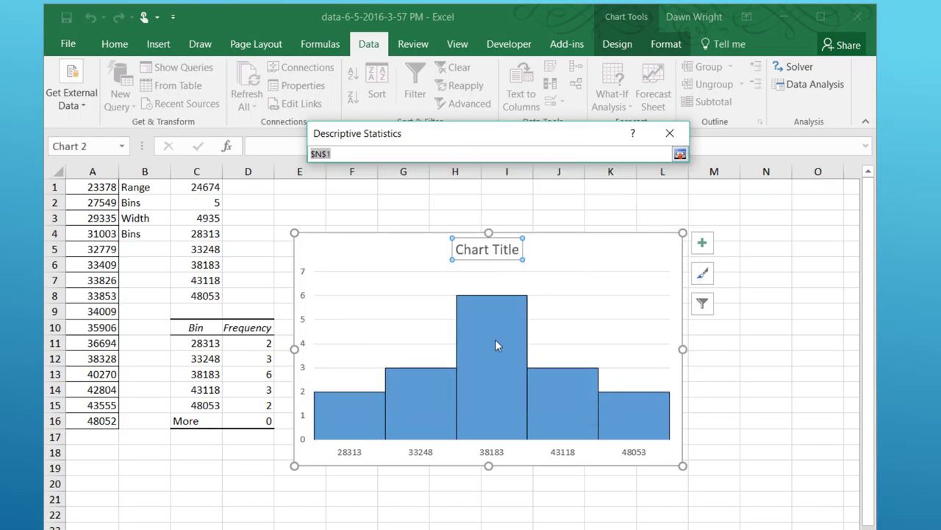
pyautogui.click(192, 456)
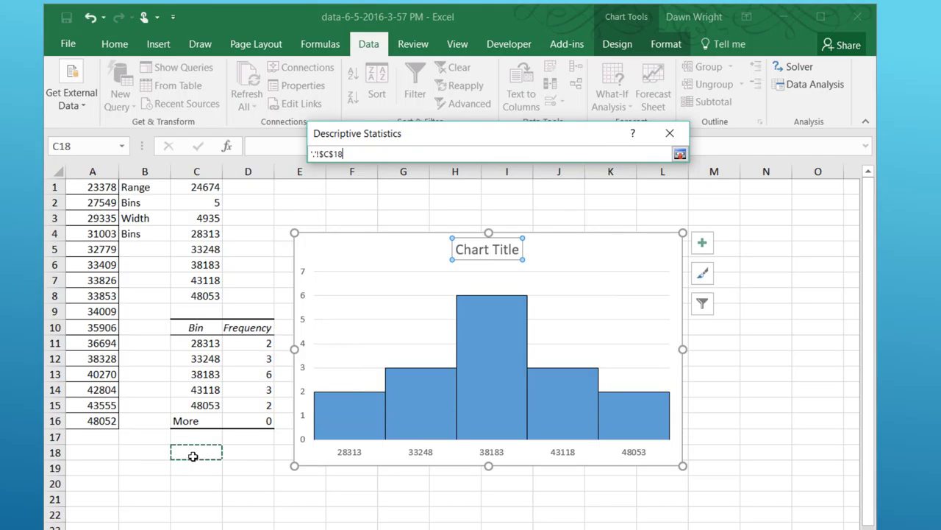
pyautogui.click(680, 153)
pyautogui.click(633, 165)
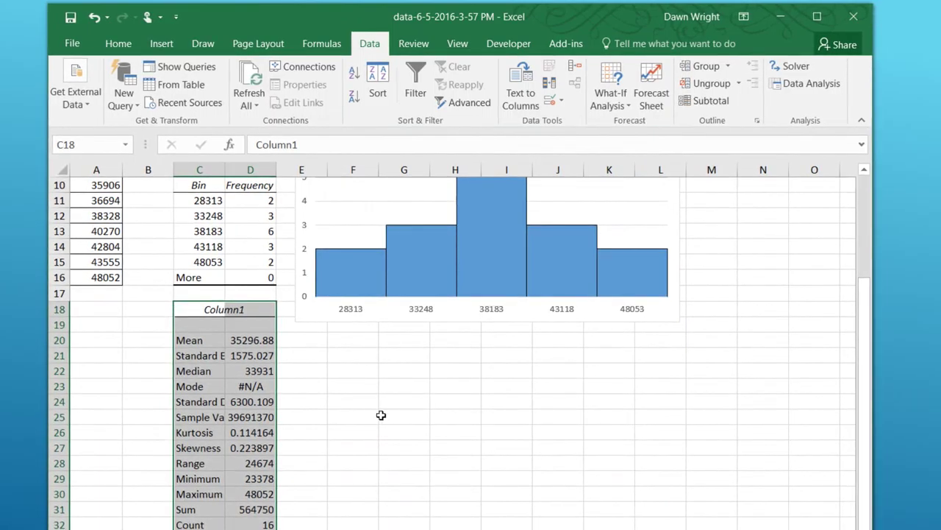
# AutoFit column C so labels like Standard Deviation and Sample Variance show in full.
pyautogui.doubleClick(226, 169)
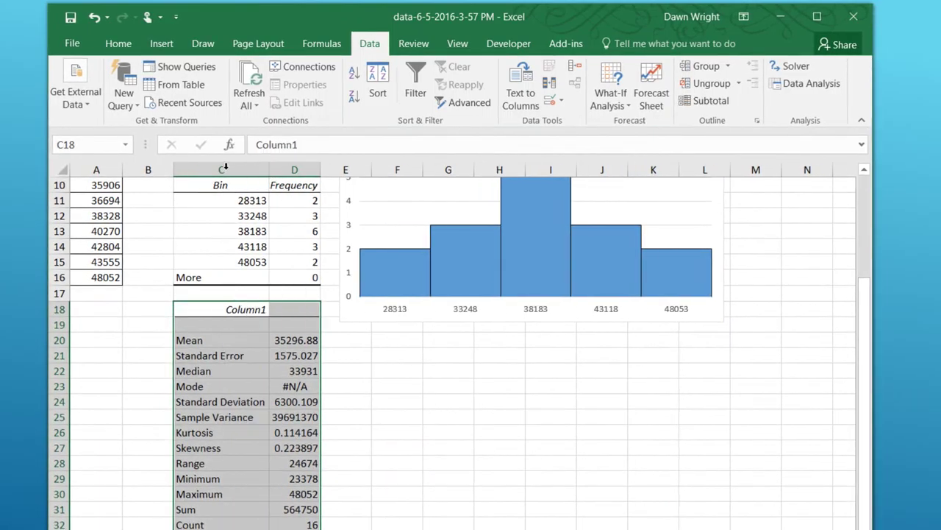